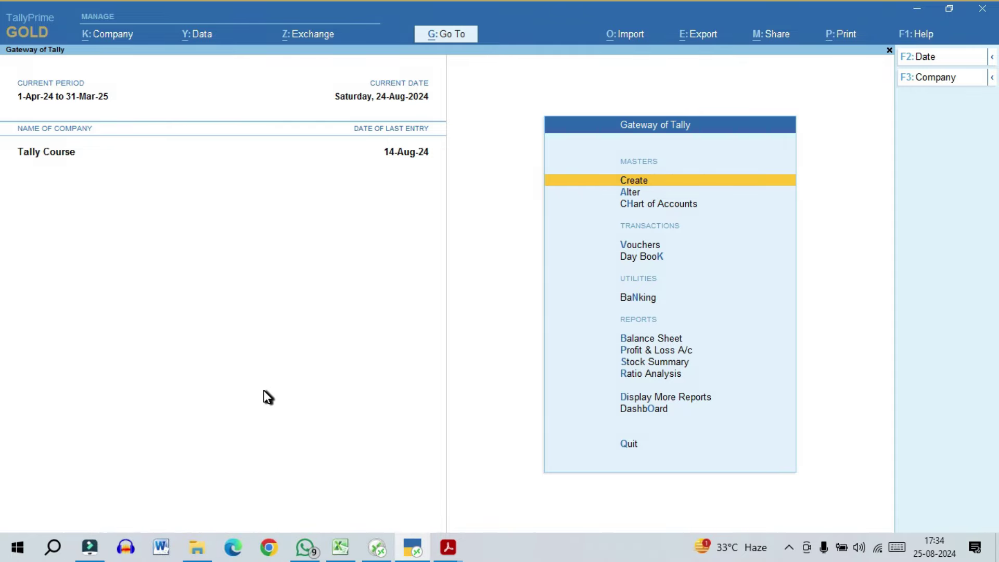
Step: Check that multiple addresses are set to Yes in the Tally Course company features and accept the settings
key("F11")
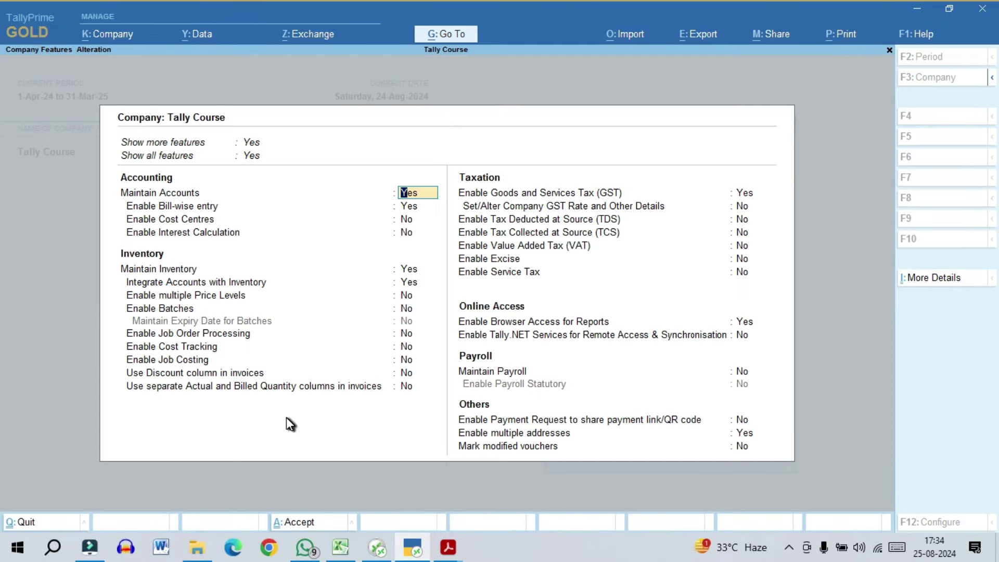
left_click(473, 435)
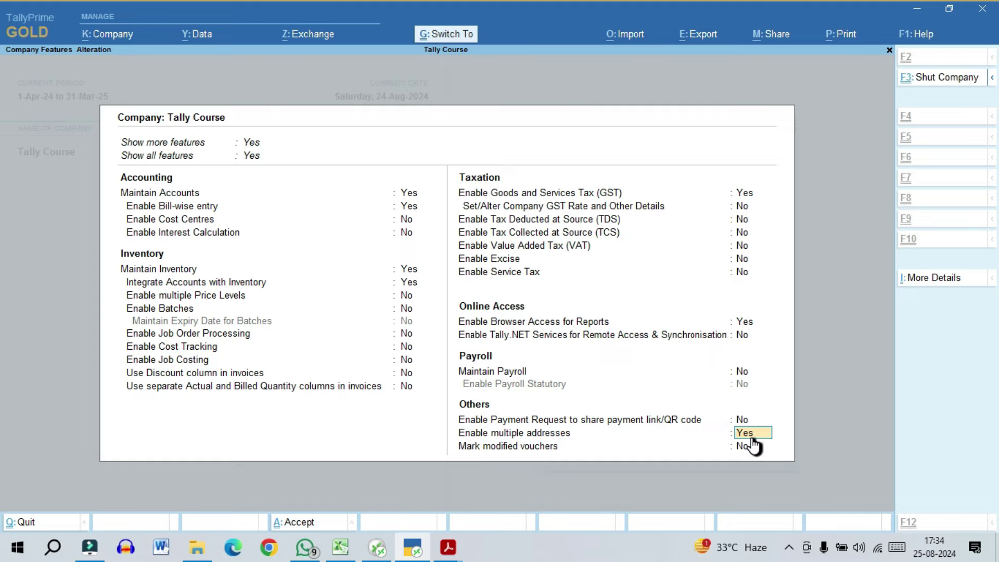
key("ctrl+a")
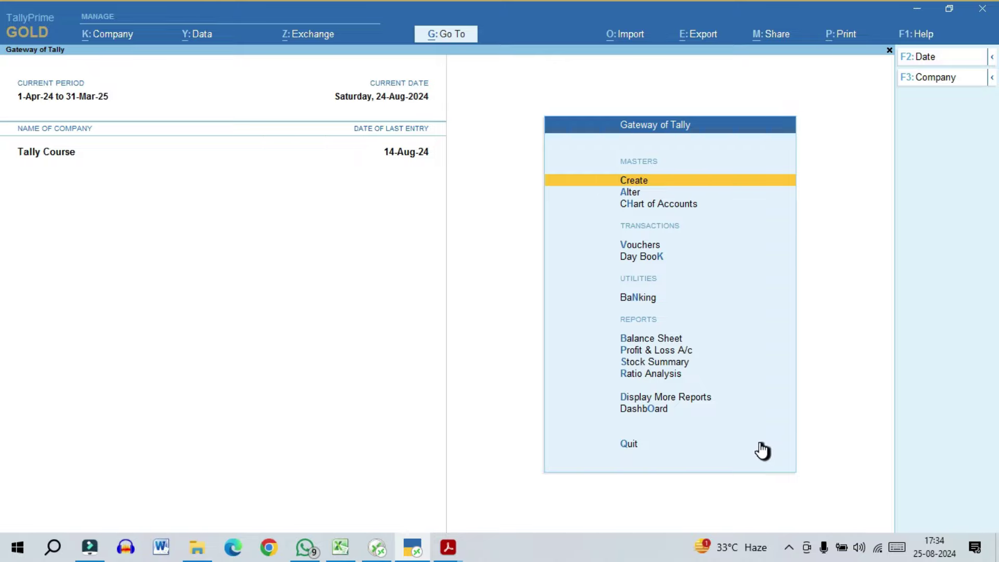
Step: Open the Mr. B & Sons Manufacturing ledger for alteration
key("Down")
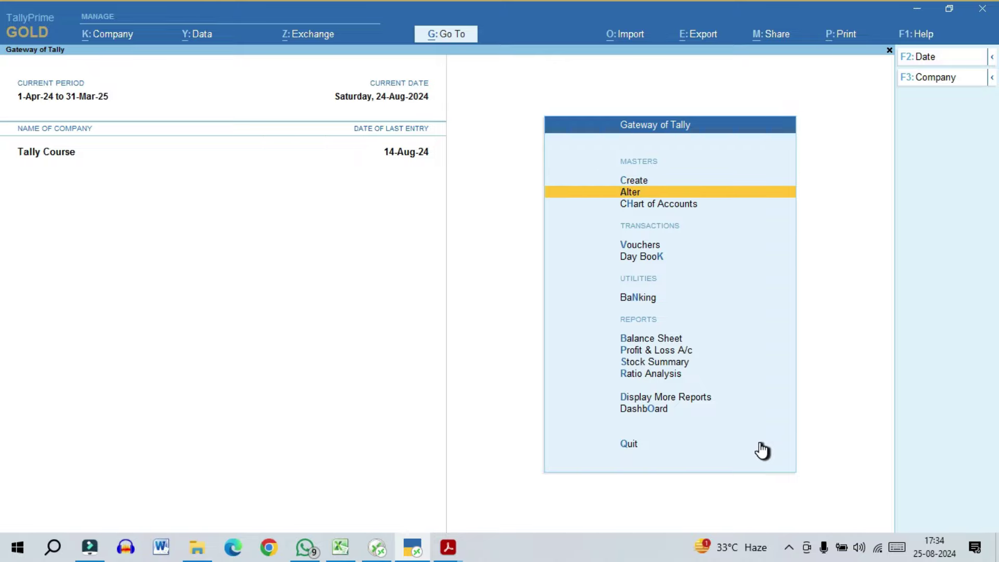
key("Return")
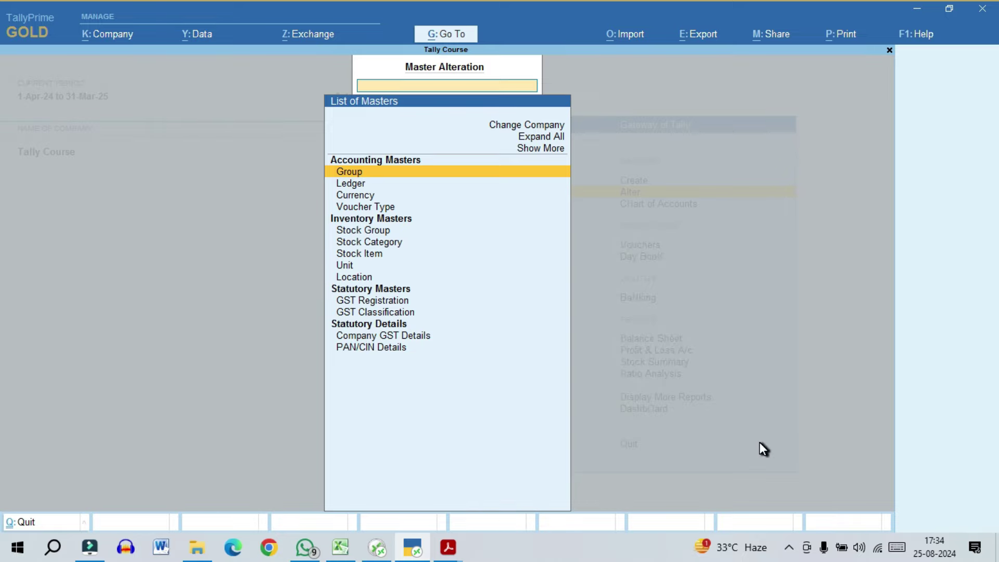
key("Down")
key("Return")
left_click(365, 322)
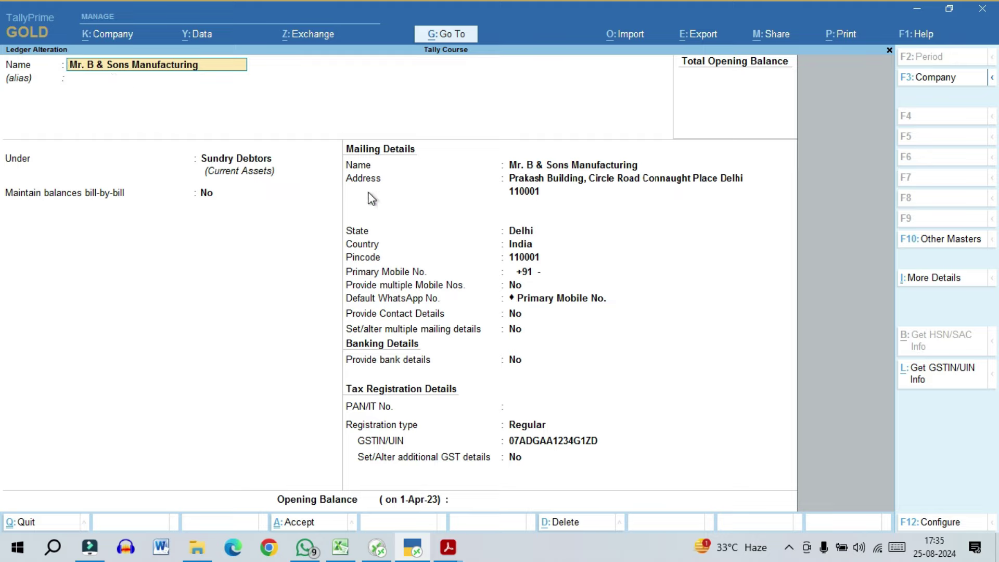
Step: Set the ledger's multiple mailing details option to Yes and add an address type named Factory
left_click(403, 329)
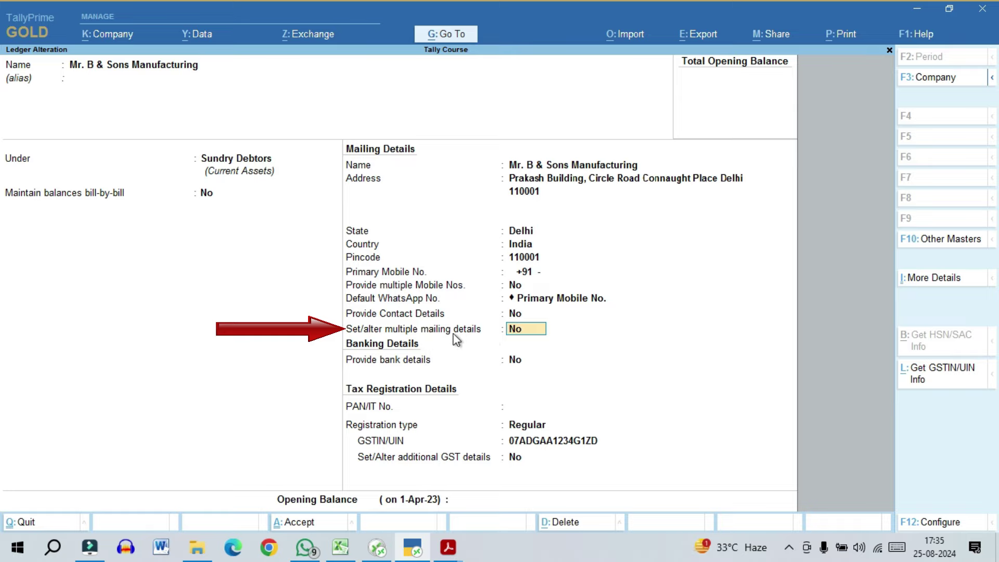
type("Y")
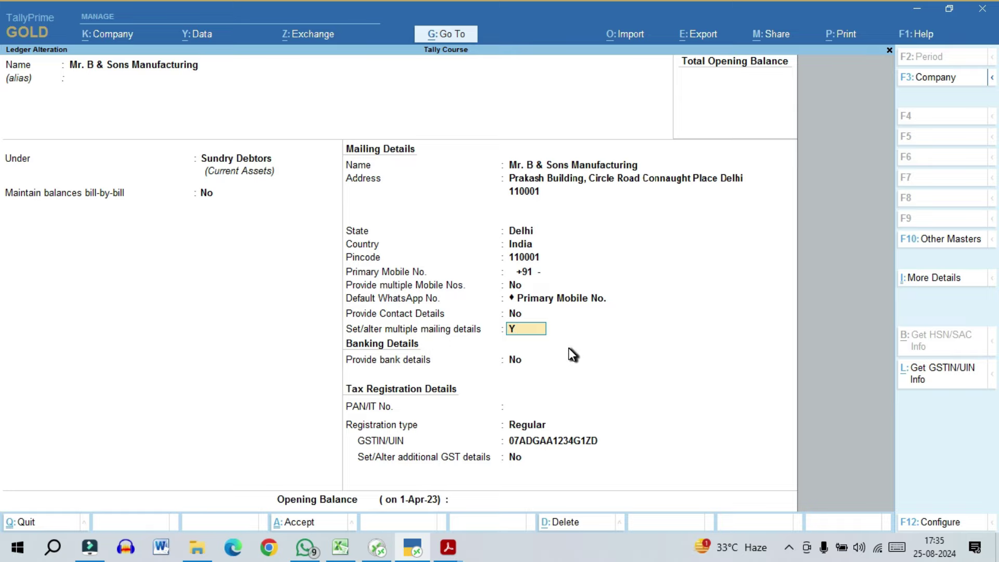
key("Return")
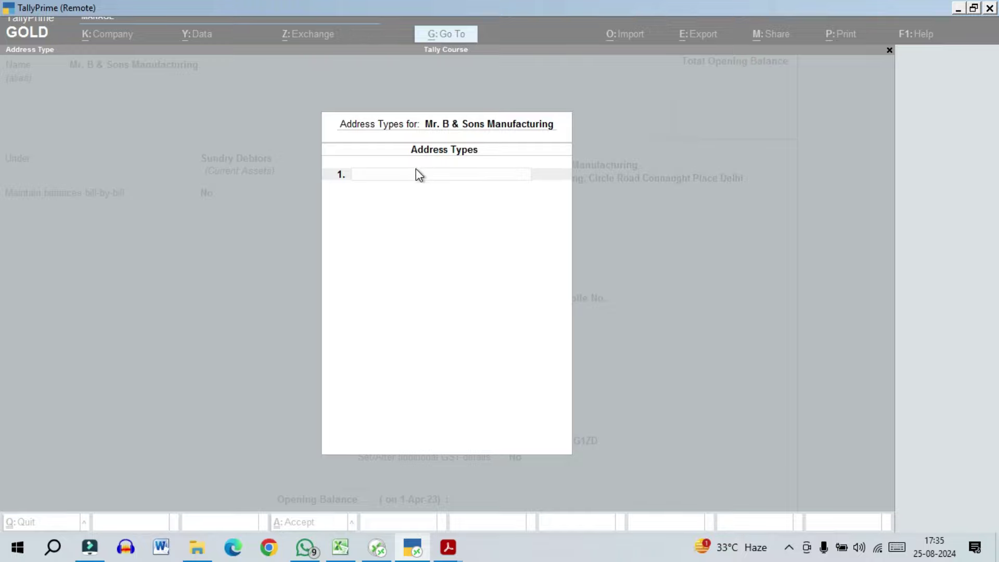
left_click(400, 174)
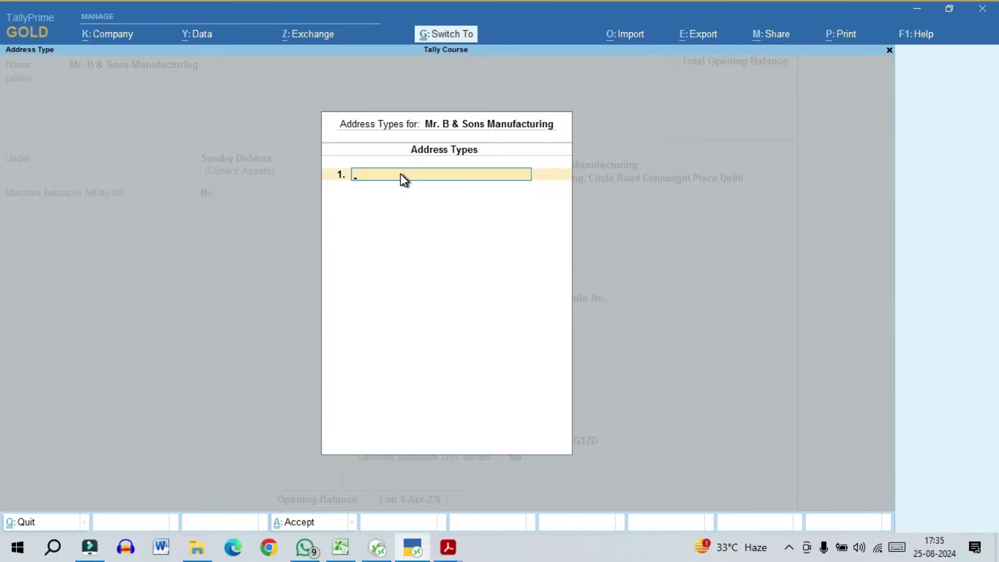
type("Factory")
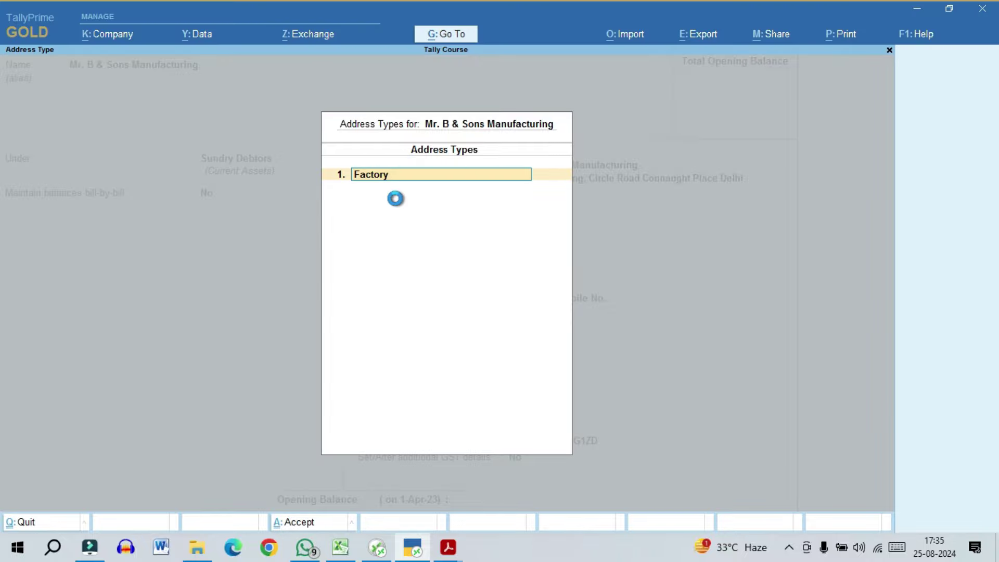
key("Return")
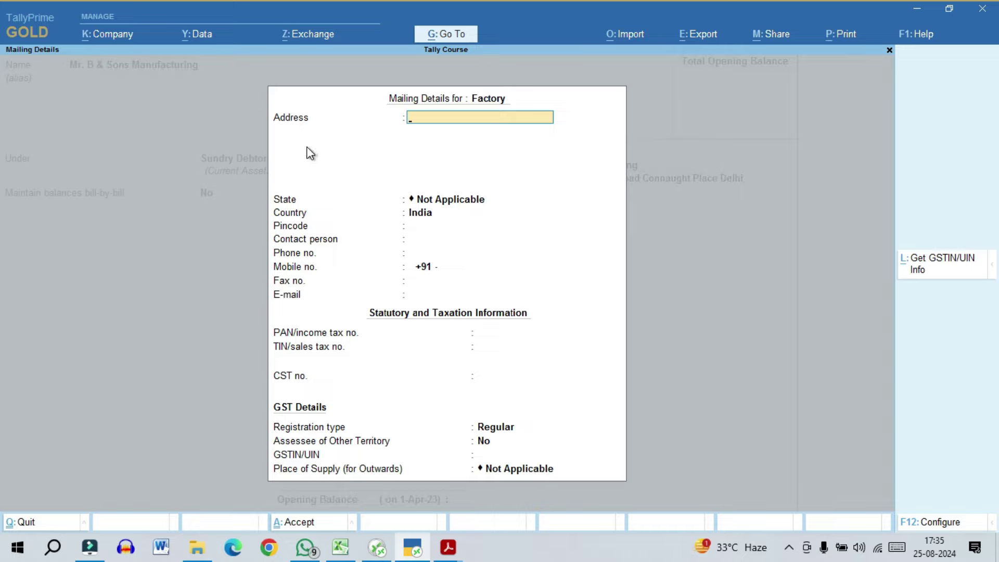
Step: Enter the factory's postal address and set its state to Delhi in the Factory mailing details
type("Factory No. 5 Tank Road, Karol Bagh Delhi -110005")
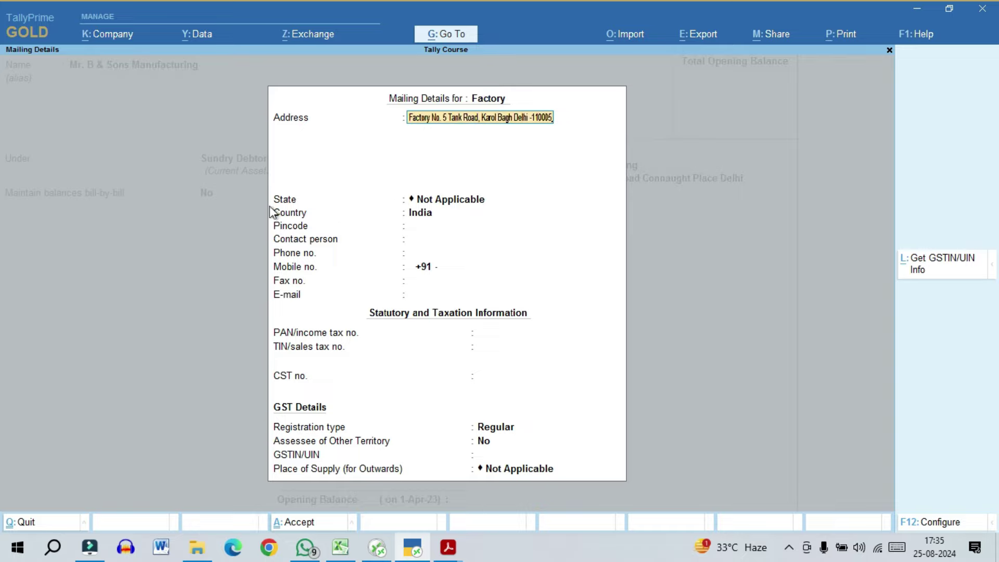
left_click(425, 198)
type("del")
key("Return")
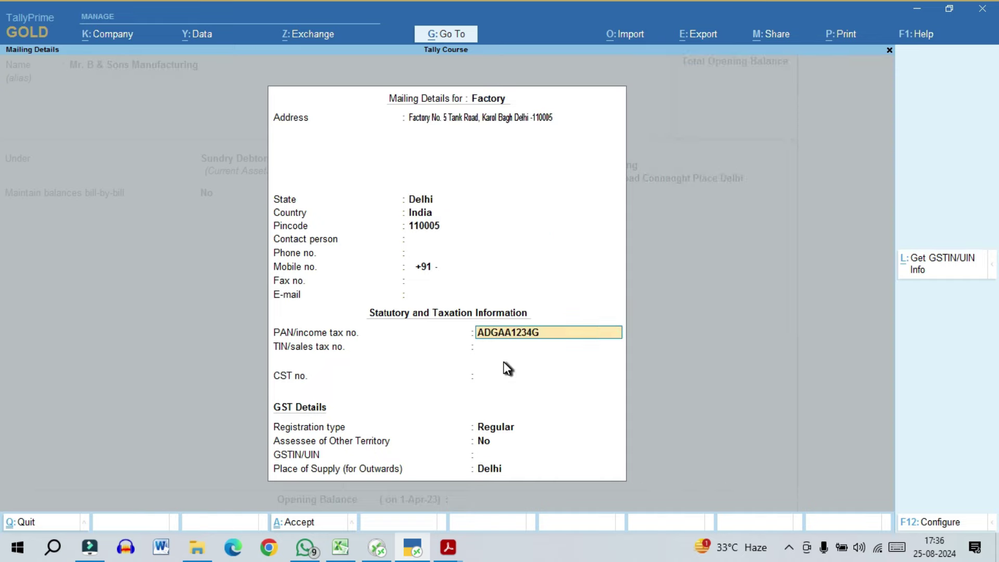
Step: Enter the factory's GSTIN/UIN and accept the Factory mailing details
left_click(489, 454)
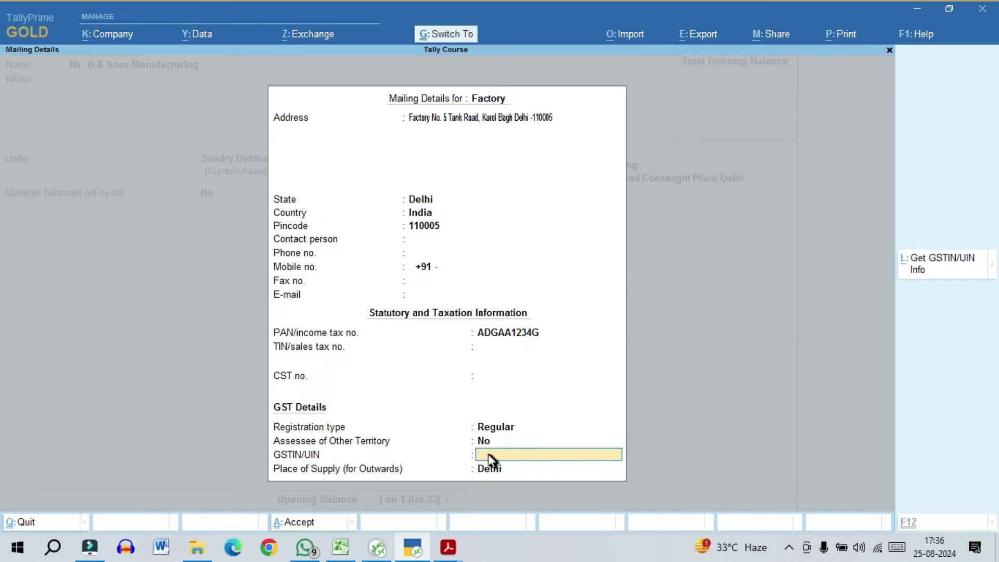
type("07ADGAA1234G1ZD")
key("ctrl+a")
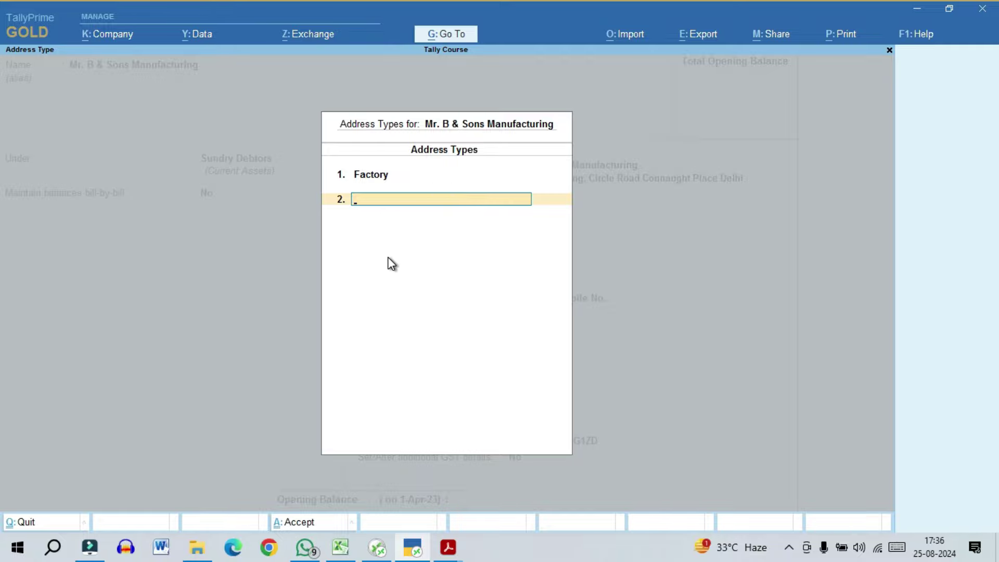
Step: Accept the list of address types and save the altered ledger
key("ctrl+a")
key("ctrl")
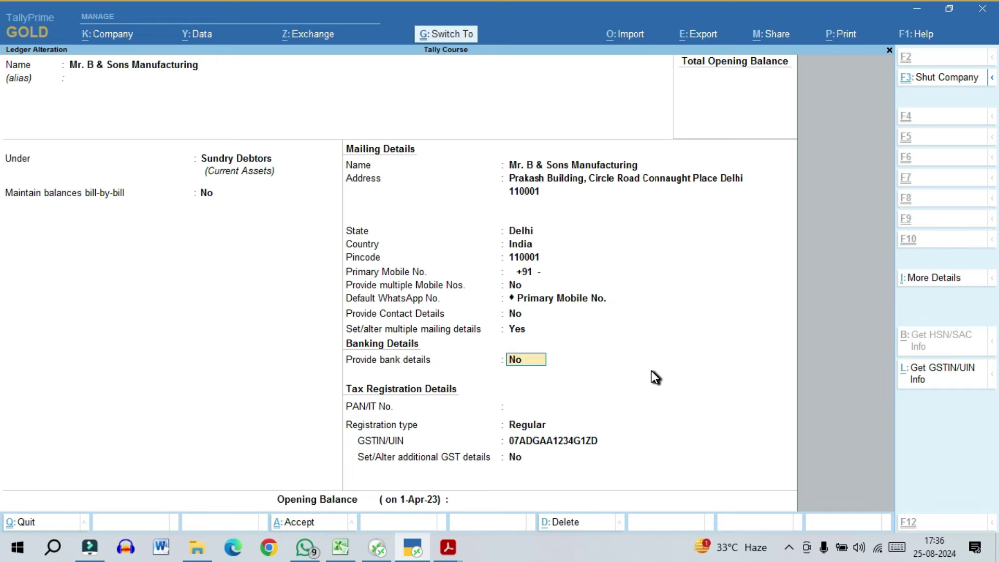
key("ctrl+a")
key("Escape")
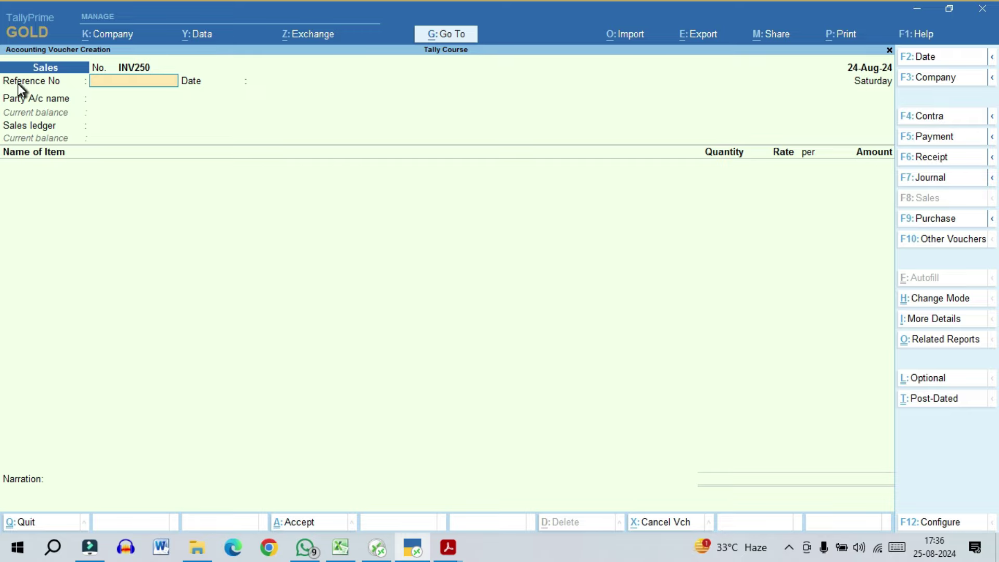
Step: Leave the sales voucher's reference number and date blank and choose Mr. B & Sons Manufacturing as the party account
key("Return")
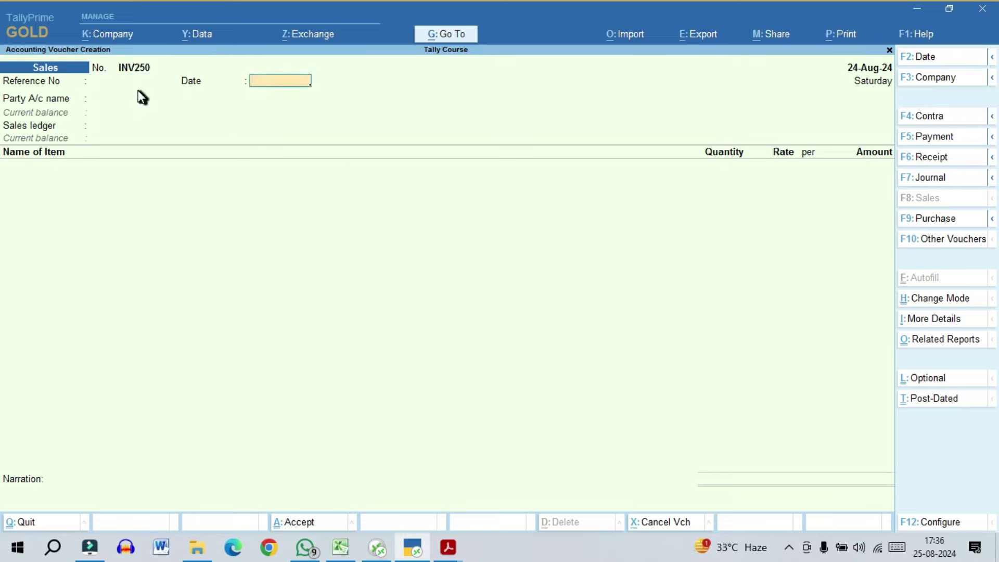
key("Return")
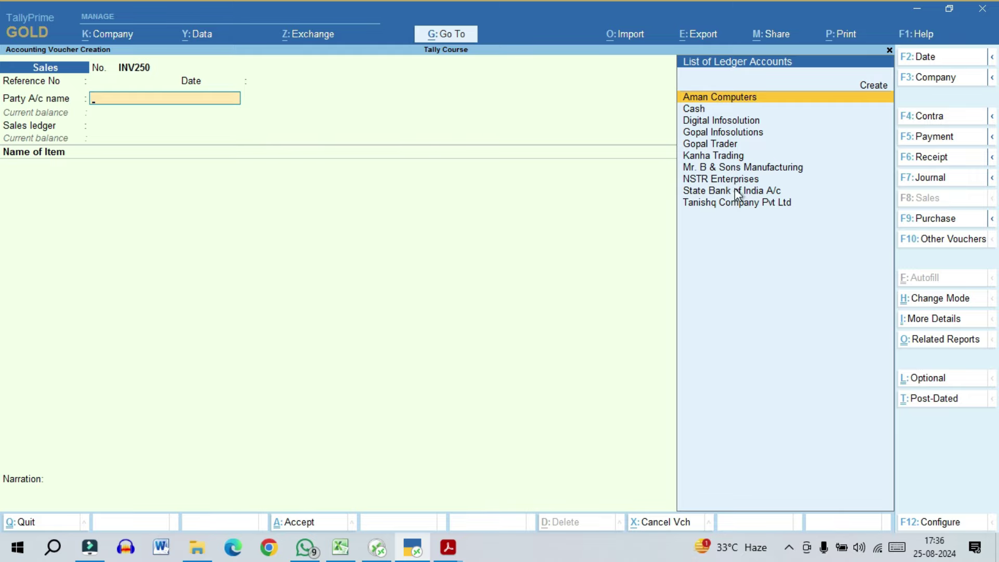
left_click(731, 169)
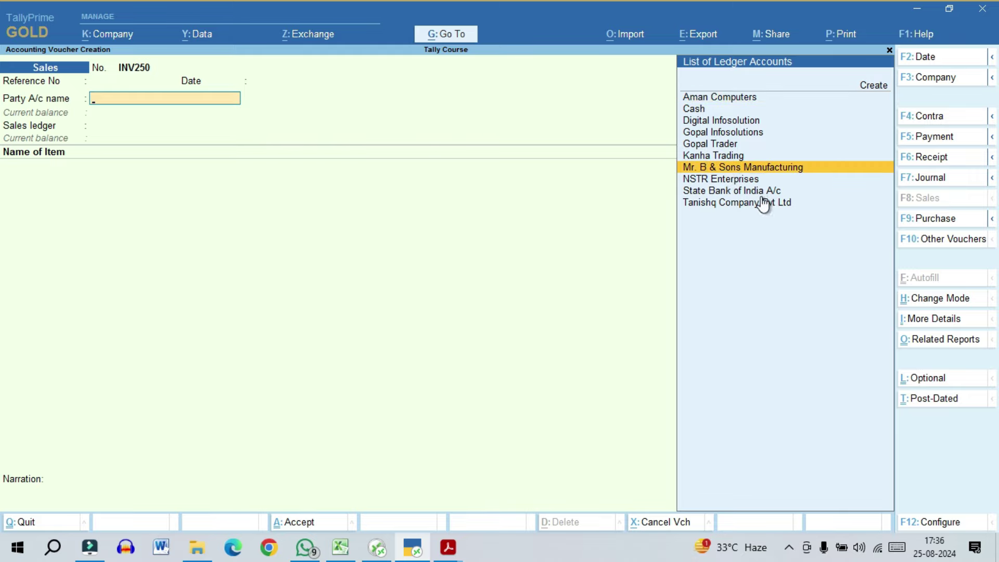
key("Return")
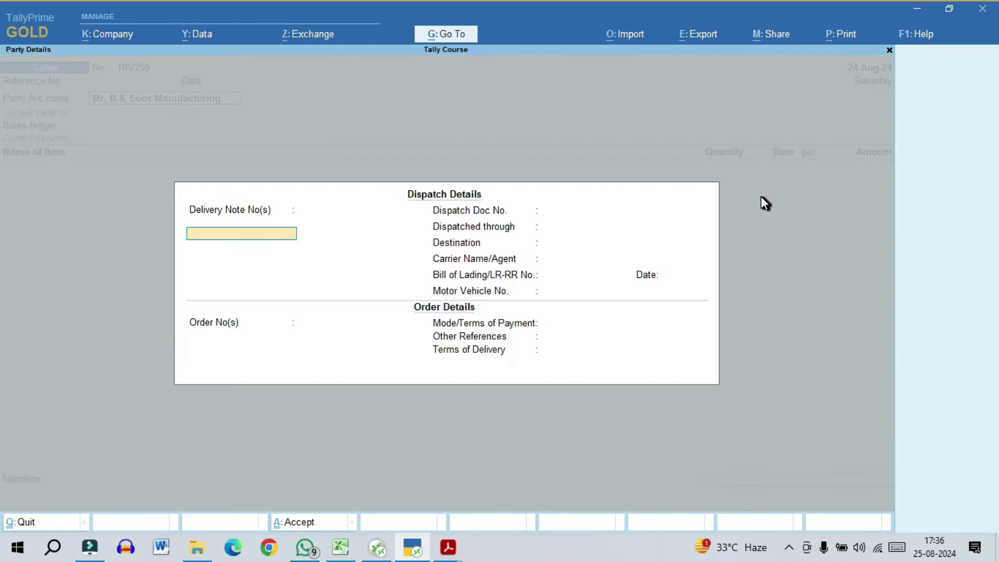
Step: Examine the voucher's dispatch and order detail fields, including dispatch method, motor vehicle number, payment terms and delivery terms
left_click(447, 197)
left_click(542, 229)
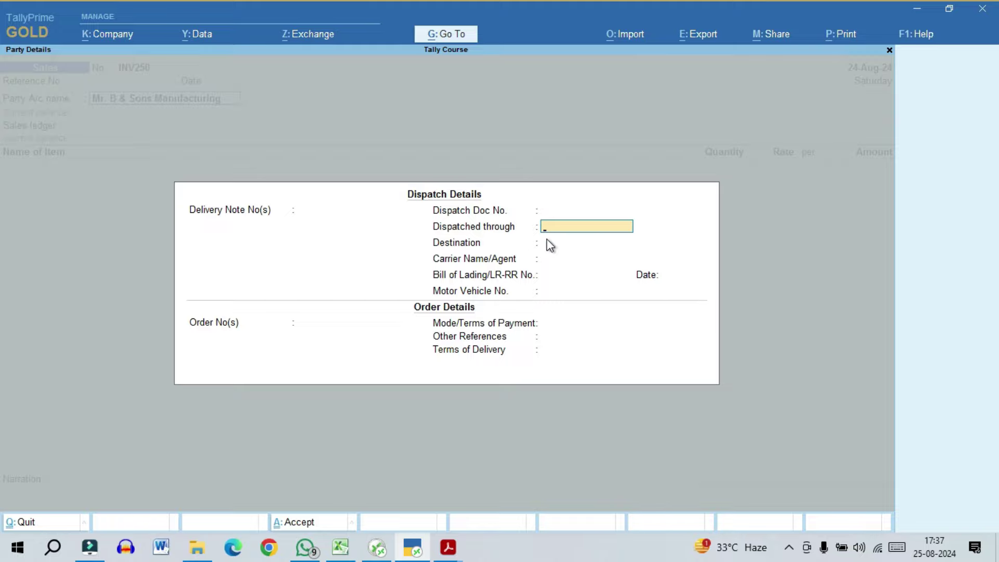
left_click(564, 245)
left_click(532, 293)
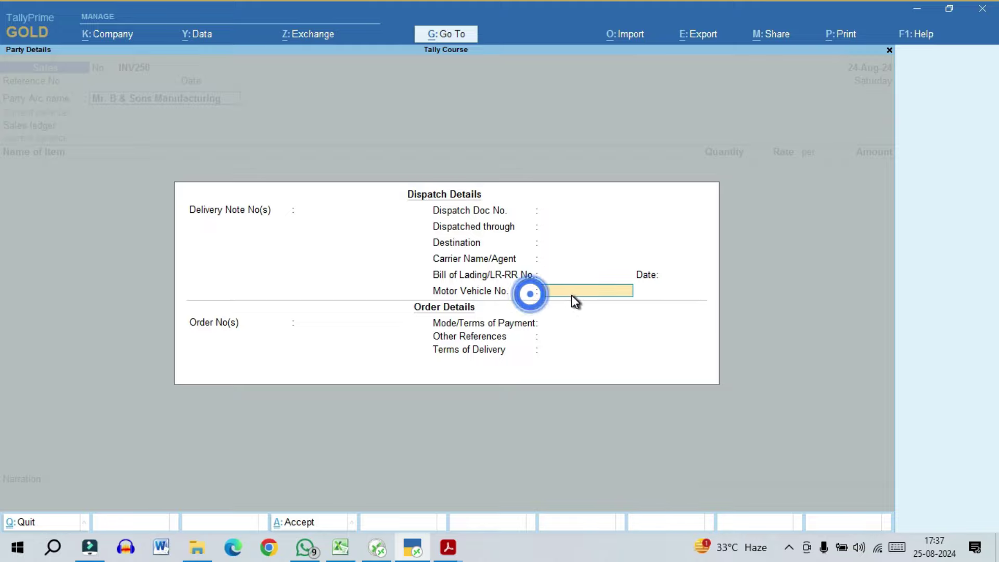
left_click(438, 313)
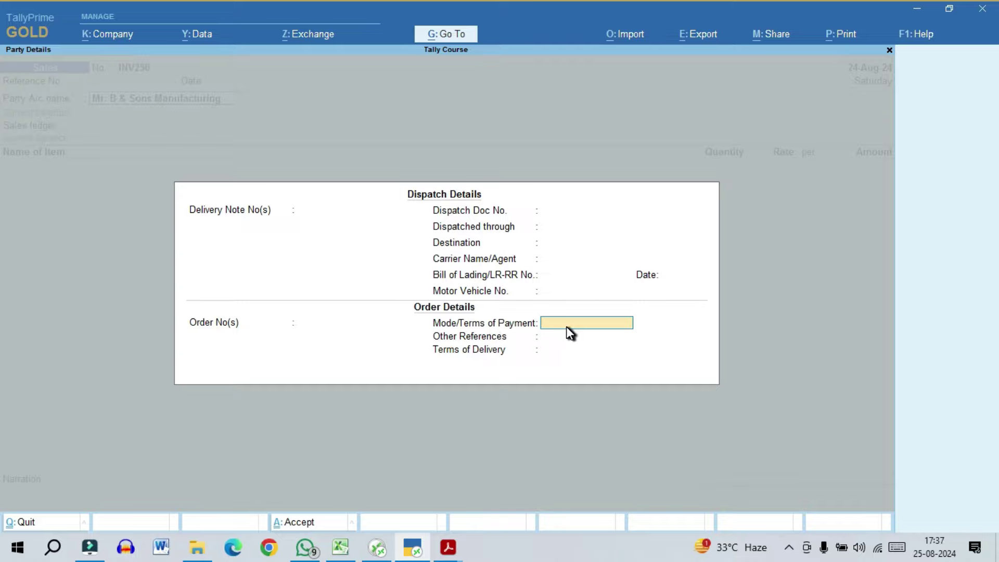
left_click(474, 350)
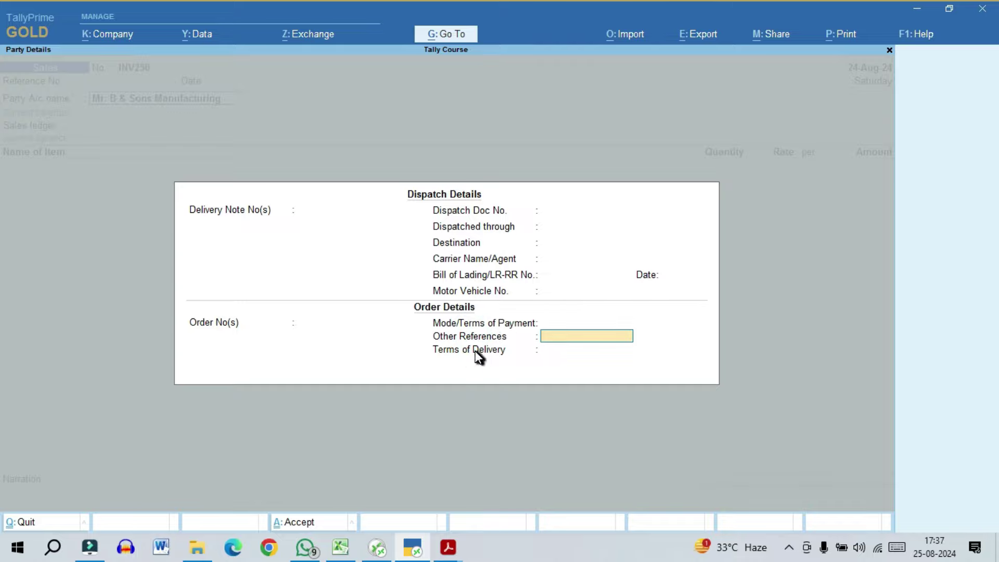
left_click(597, 359)
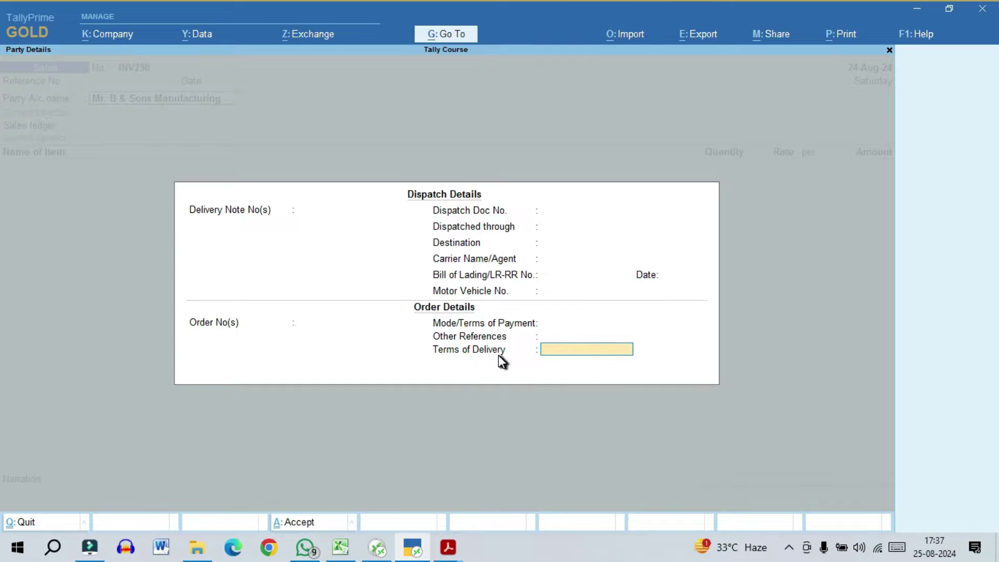
Step: Leave the dispatch and order details blank and keep Mr. B & Sons Manufacturing as buyer with the Primary address type
key("Return")
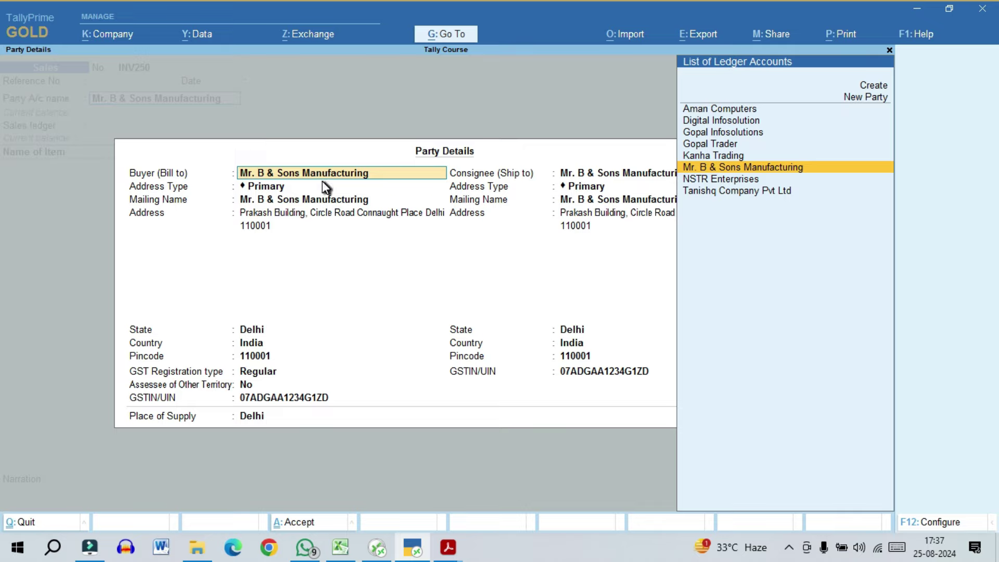
key("Return")
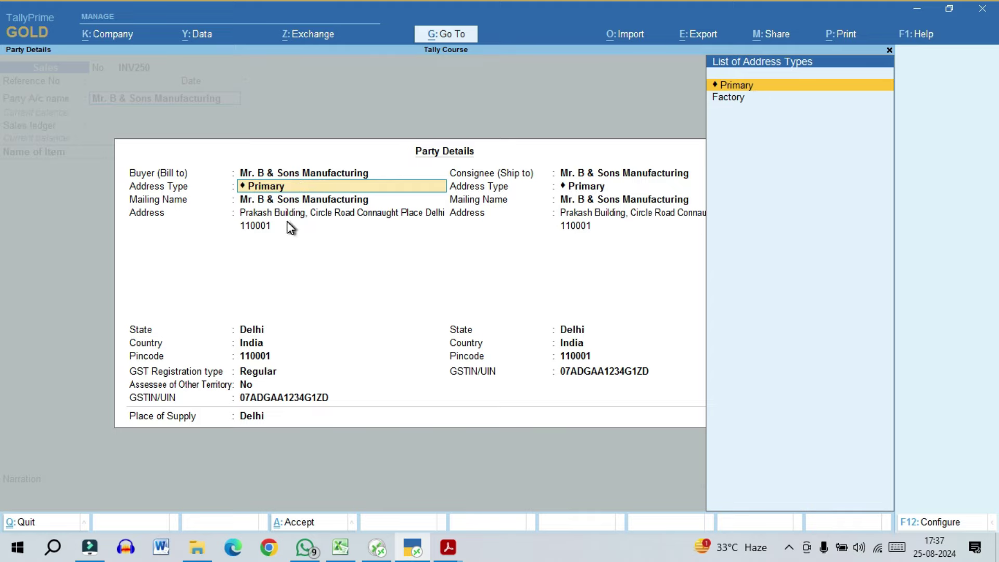
key("Return")
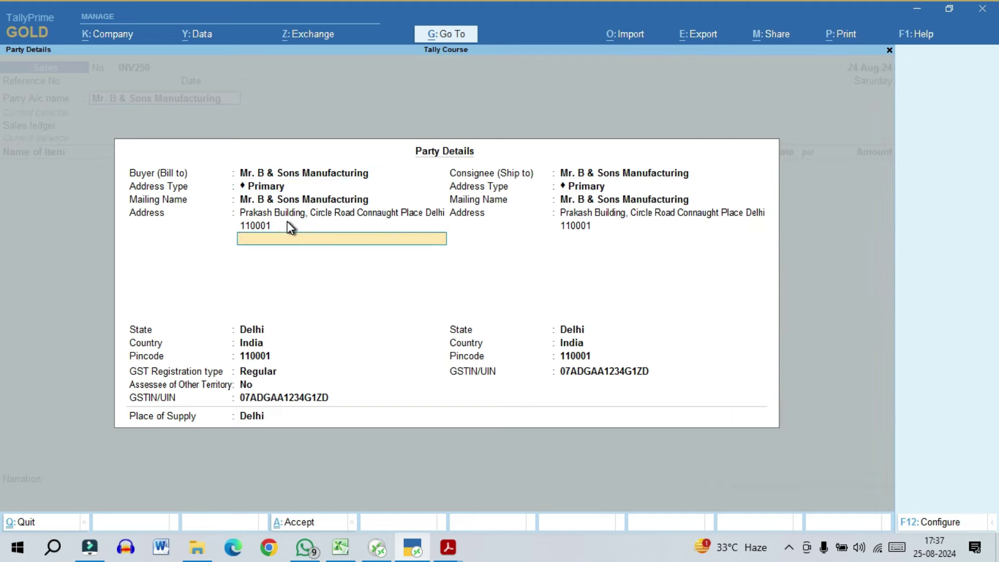
key("Return")
key("Return")
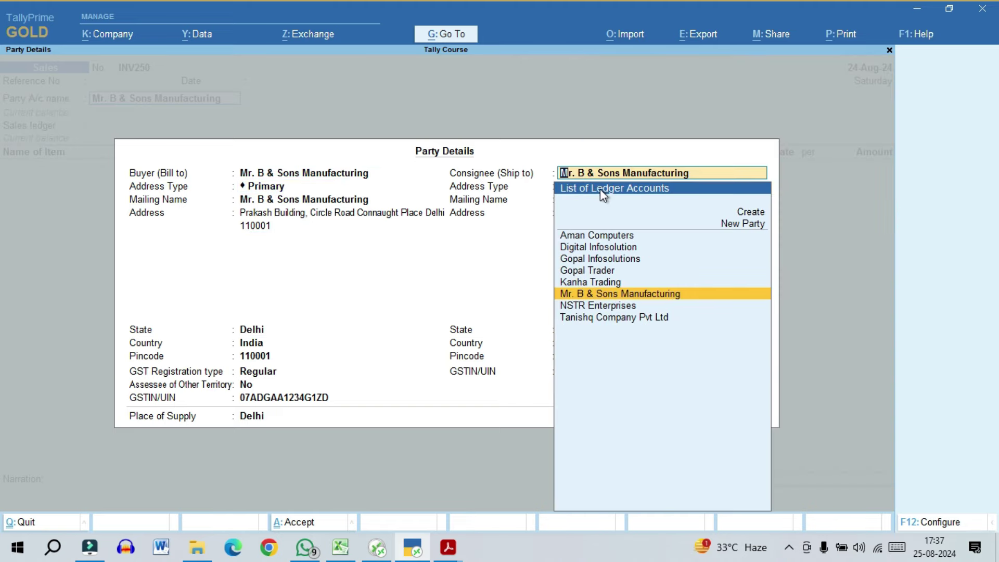
Step: Set the consignee to Mr. B & Sons Manufacturing with the Factory address type and accept the party details
left_click(596, 295)
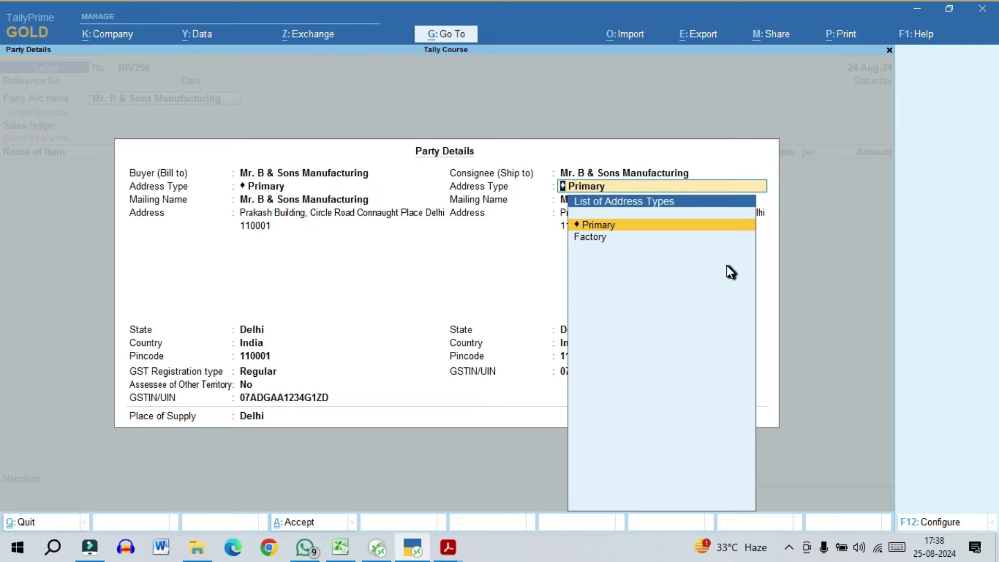
key("Down")
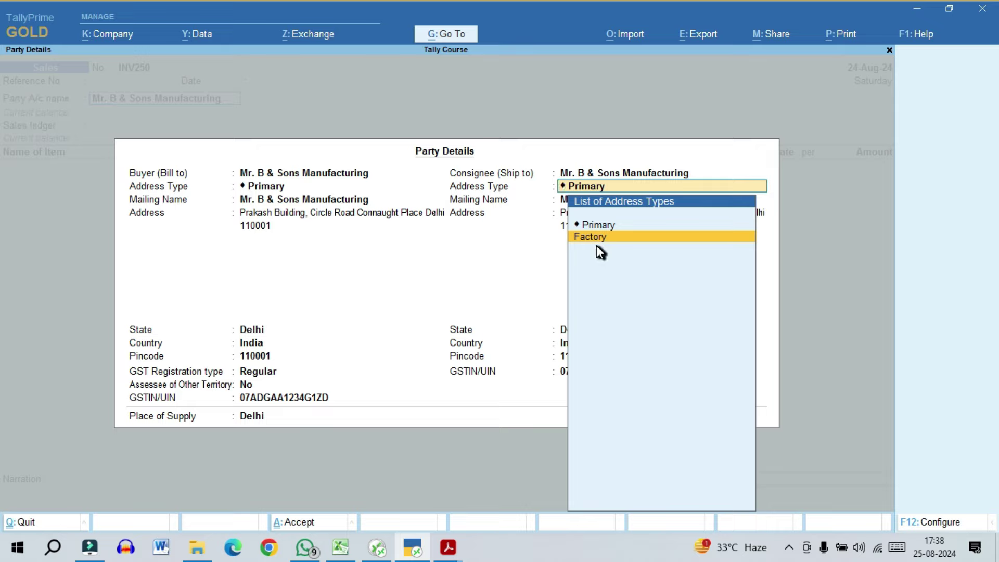
key("Return")
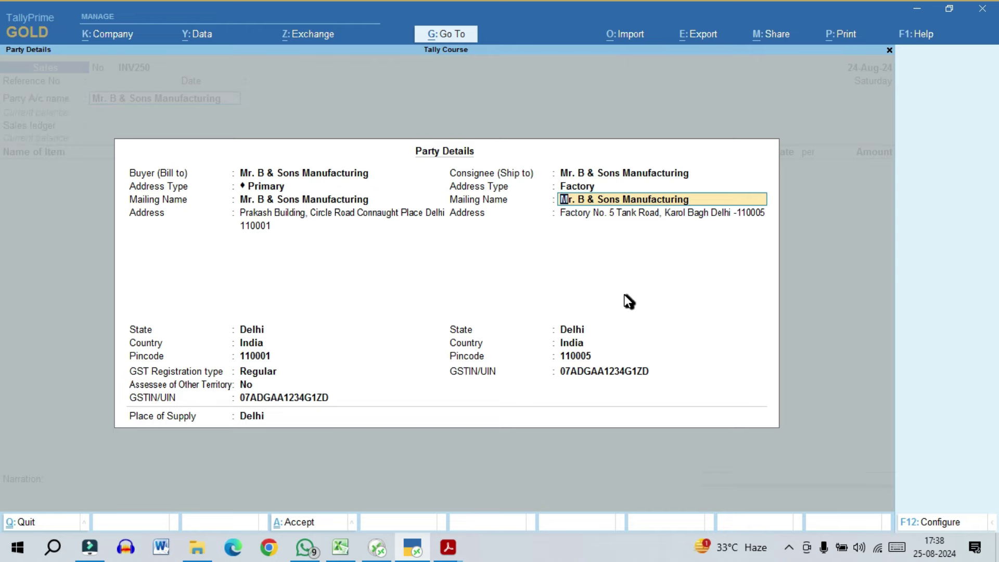
key("ctrl+a")
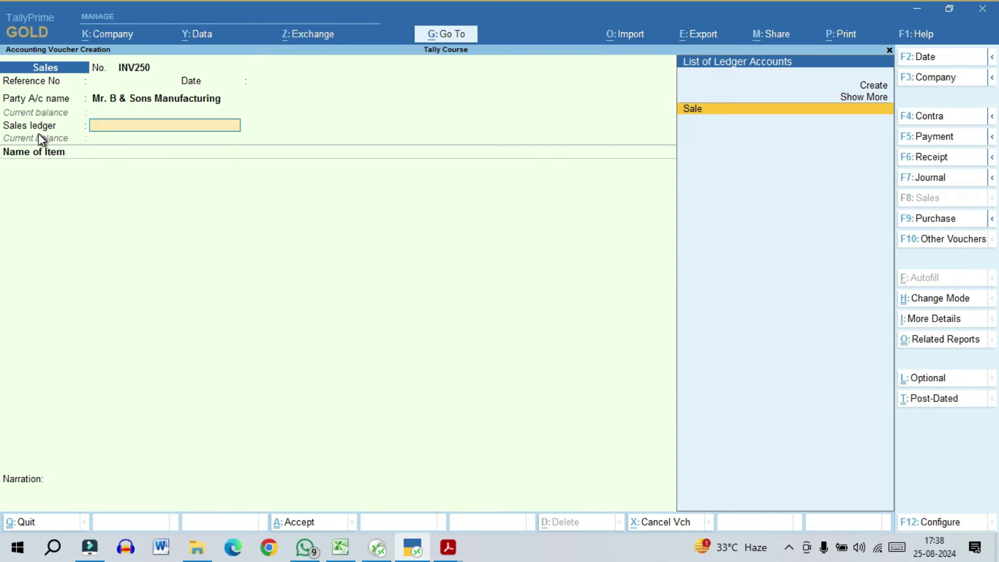
Step: Set the sales ledger to Sale and enter Cotton Fabric with a quantity of 500 Kgs at a rate of 150
left_click(768, 109)
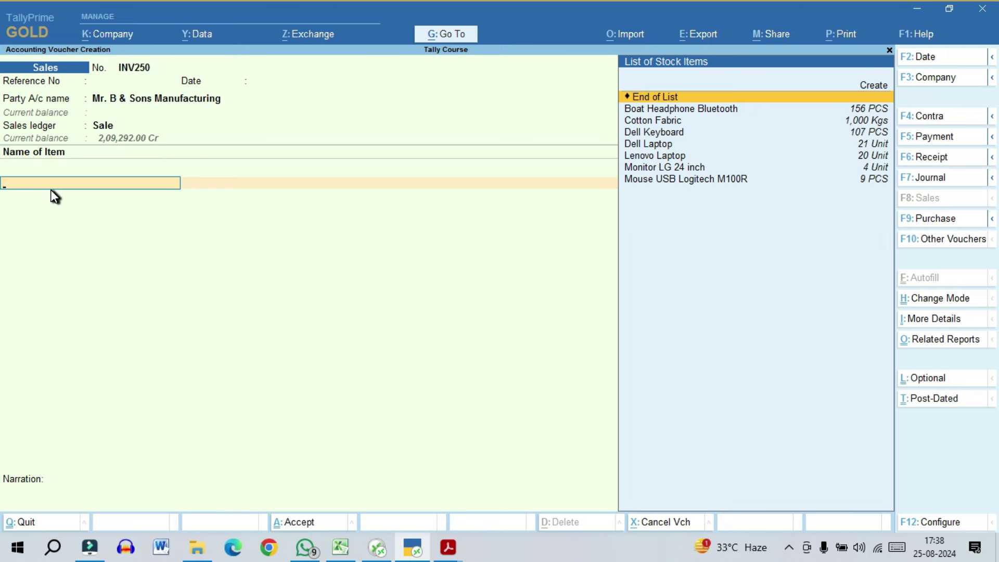
left_click(676, 120)
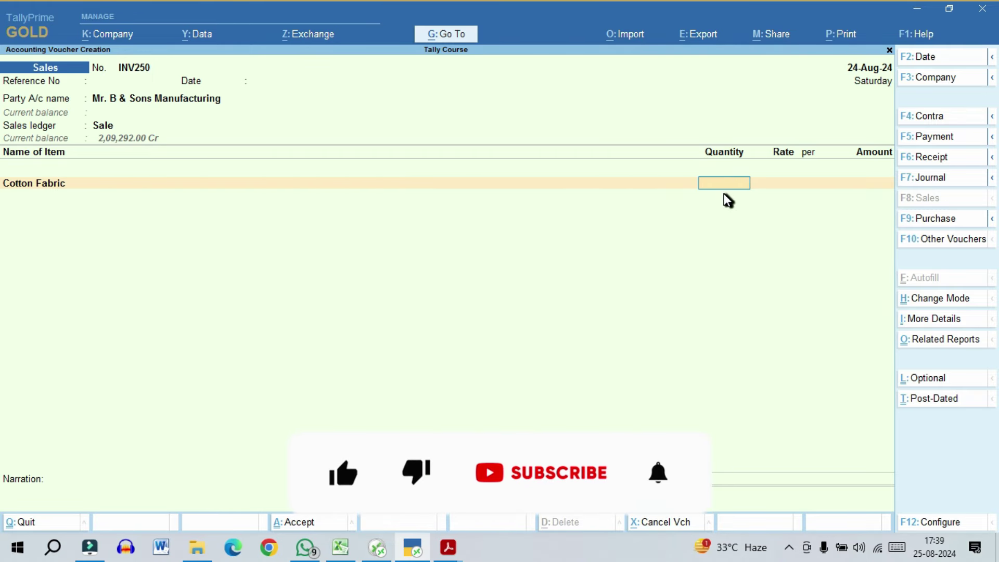
type("500")
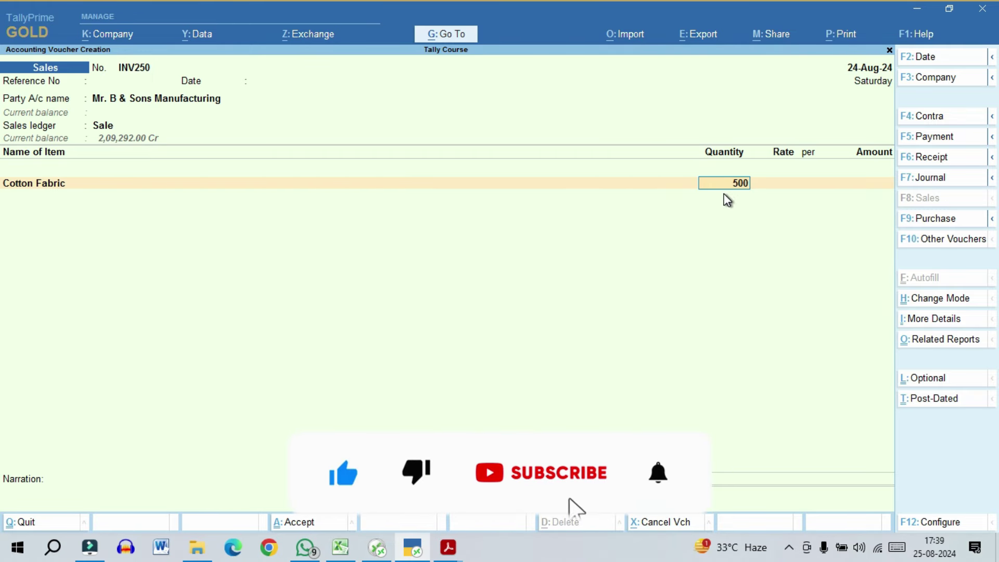
key("Return")
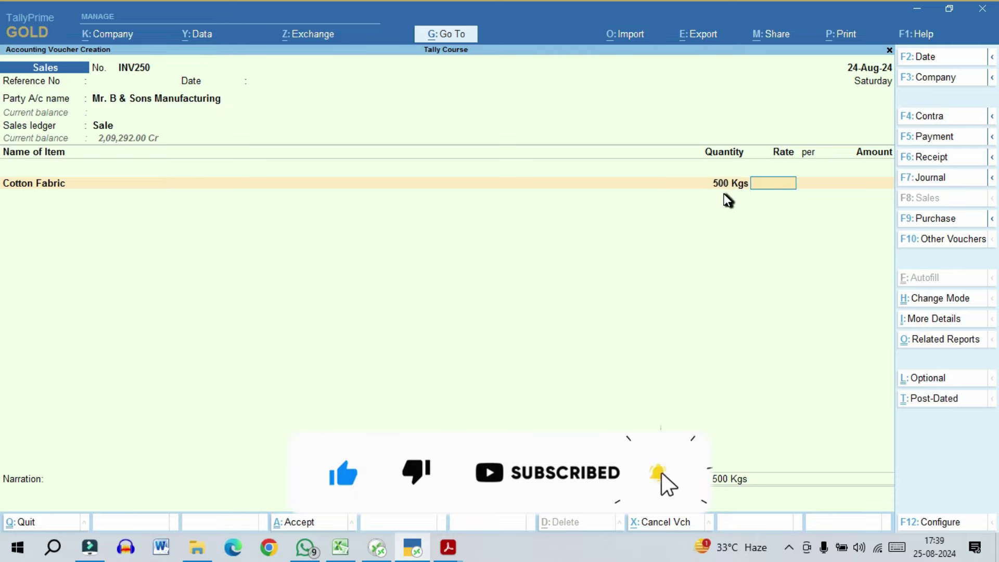
type("150")
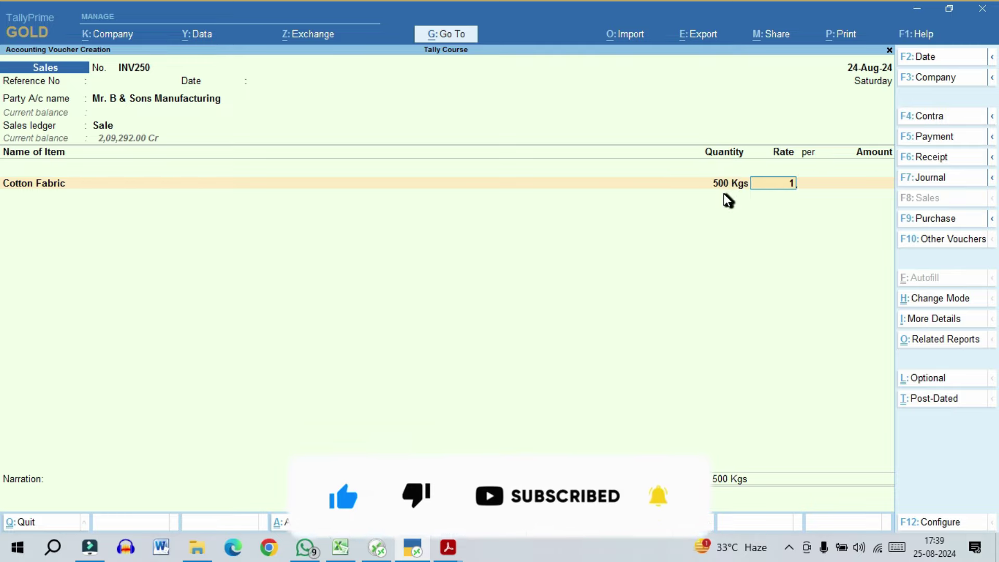
key("Return")
key("Return")
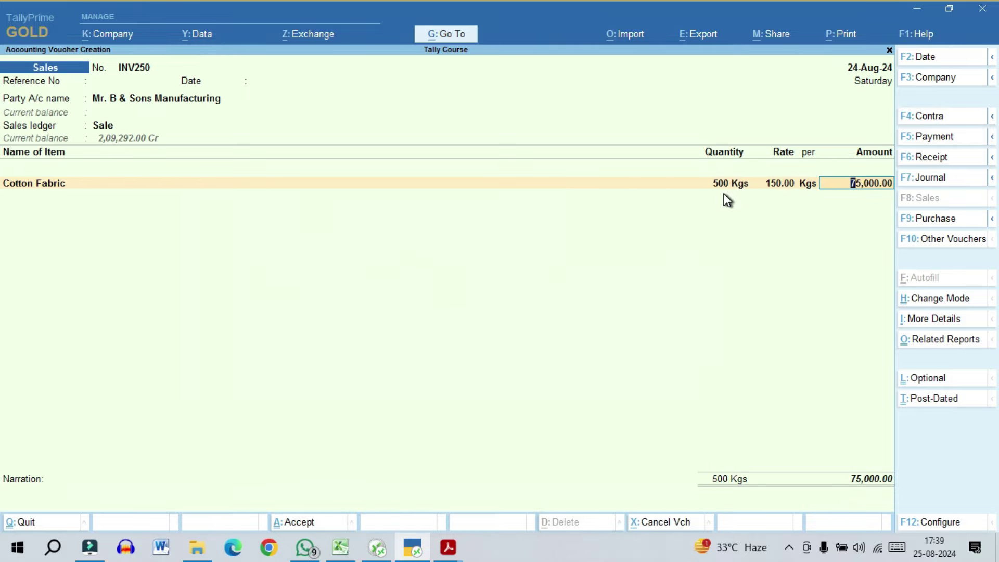
key("Return")
key("Return")
key("Return")
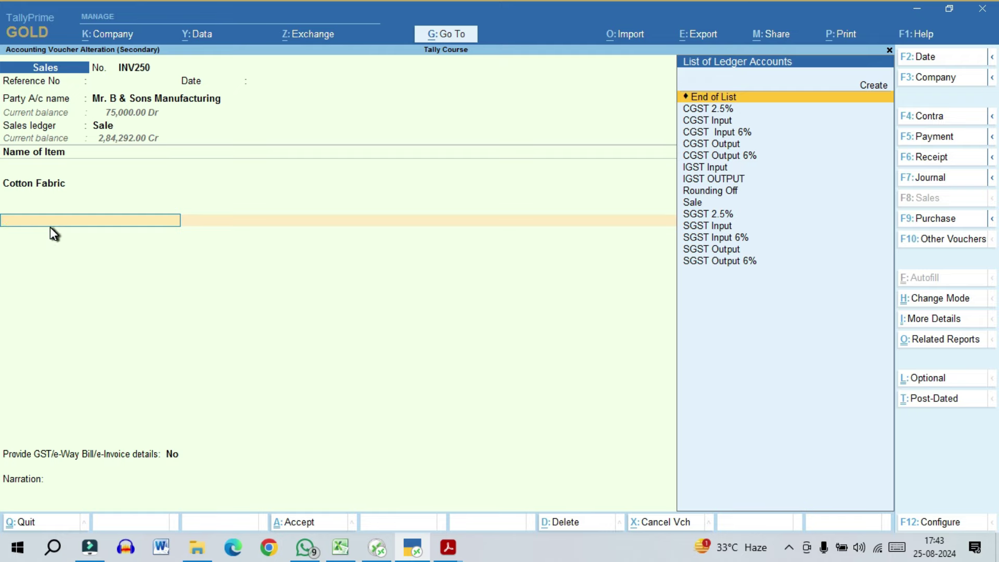
Step: Add the CGST 2.5% and SGST 2.5% tax ledgers below the Cotton Fabric item and end the ledger list
type("c")
key("Return")
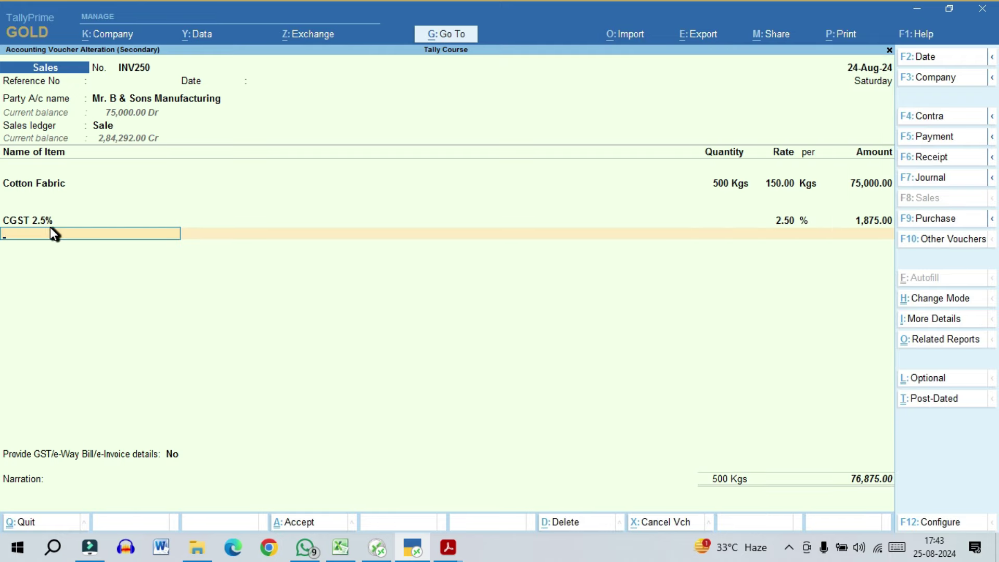
type("s")
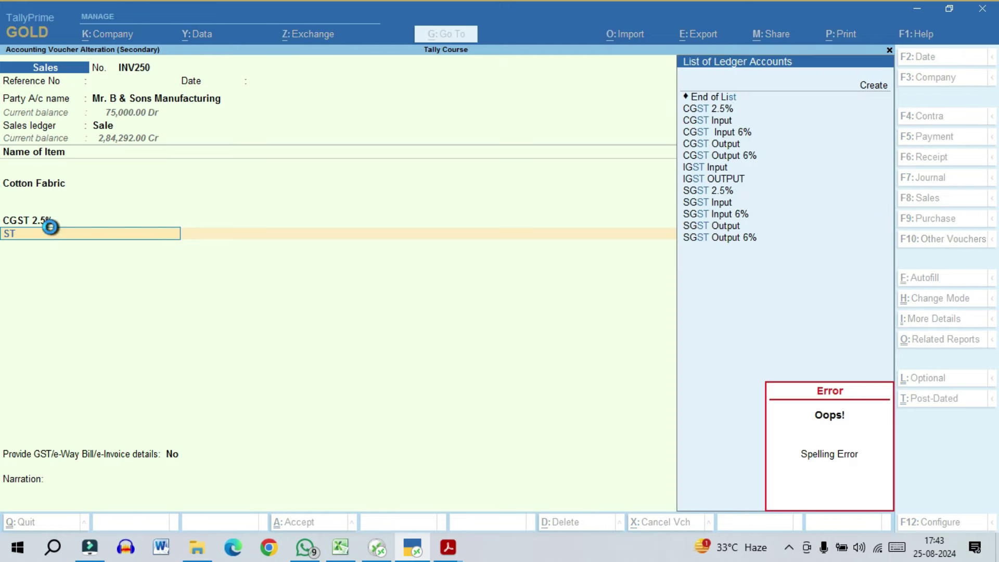
key("Return")
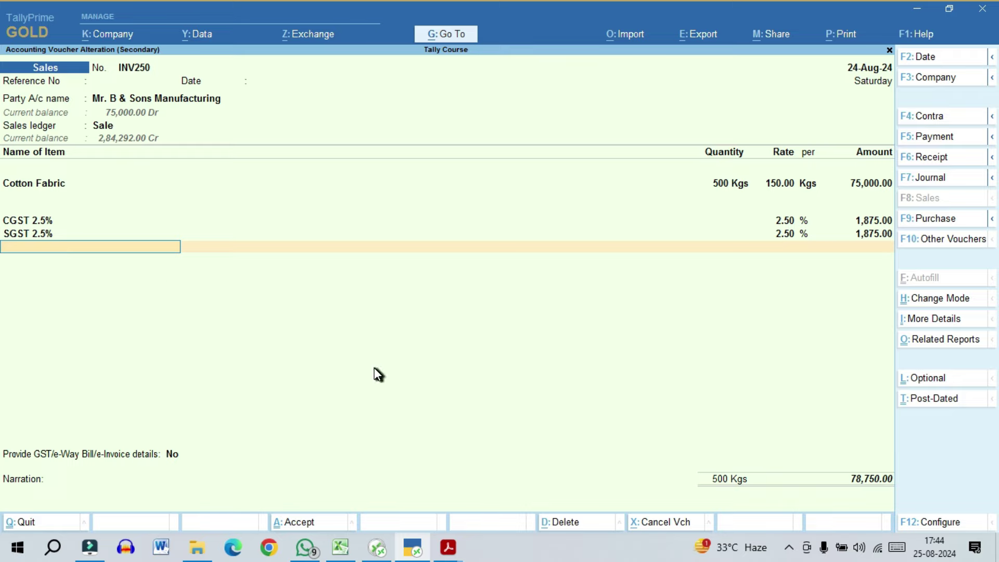
key("Return")
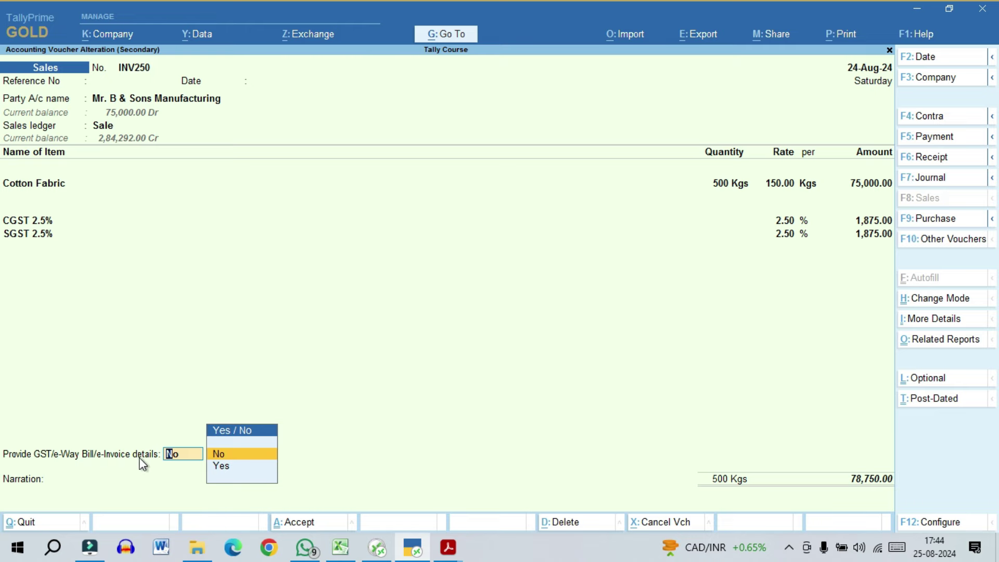
Step: Enable GST/e-Way Bill/e-Invoice details, leave the e-Way Bill dates blank, and keep the consignor's Primary and consignee's Factory address types
left_click(223, 465)
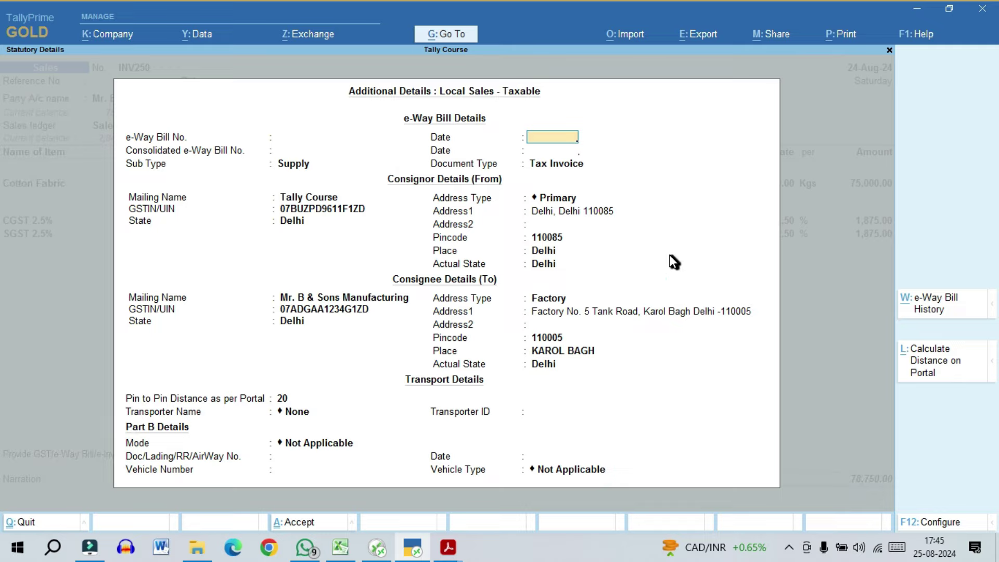
key("Return")
key("Return")
key("Return")
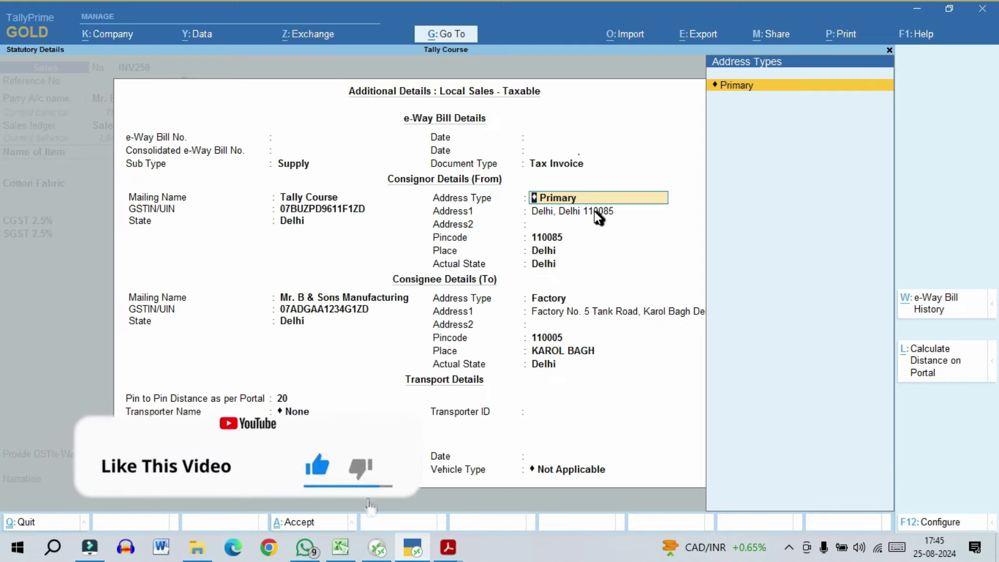
key("Return")
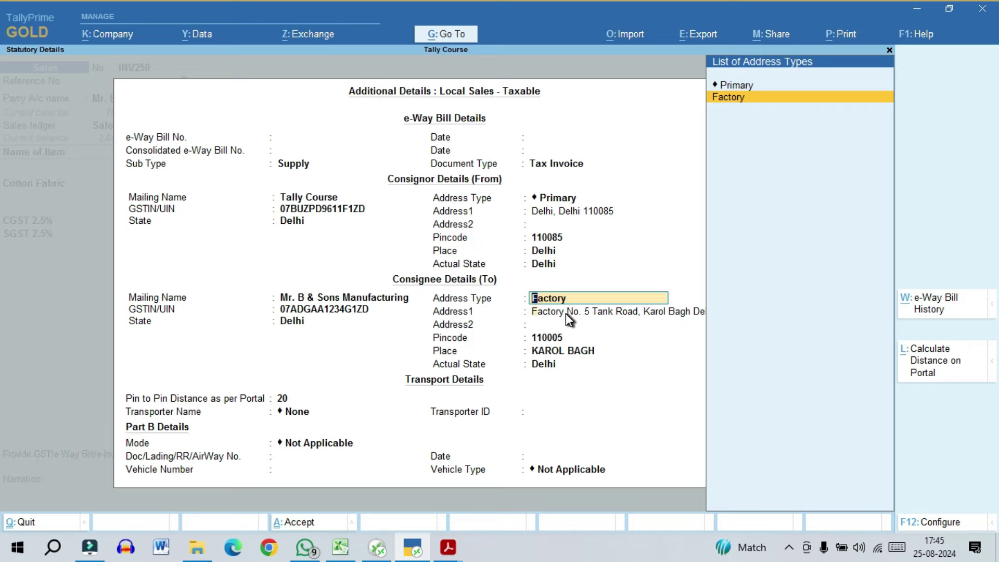
key("Return")
key("Return")
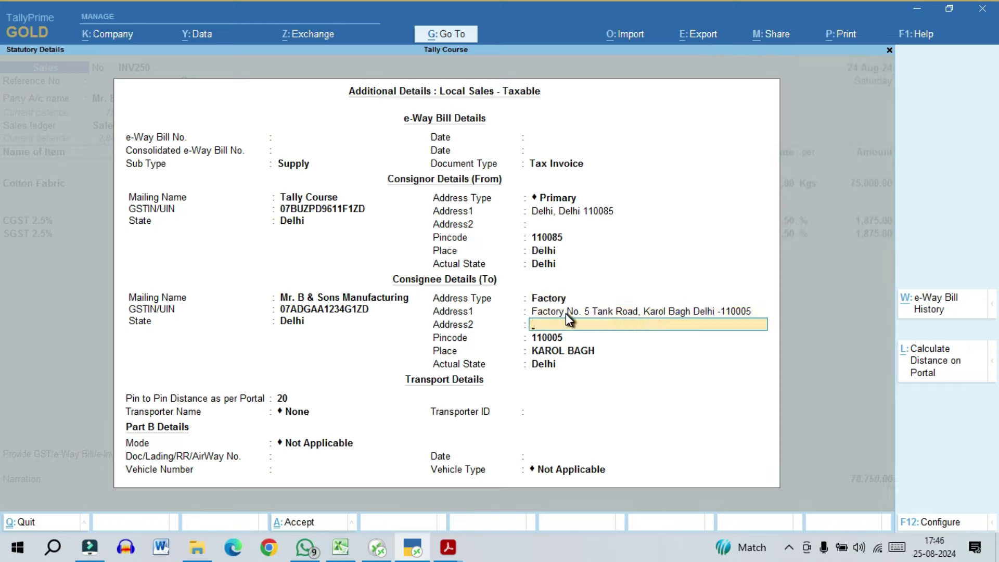
Step: Complete the transport details with distance 20, transporter None and mode 1 - Road, leaving the document and vehicle numbers blank
left_click(312, 400)
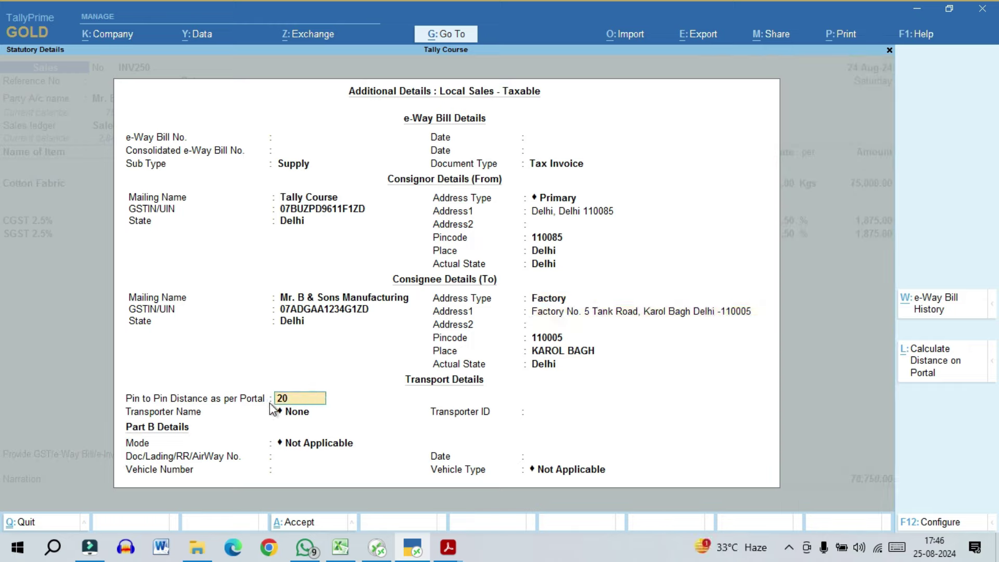
left_click(294, 412)
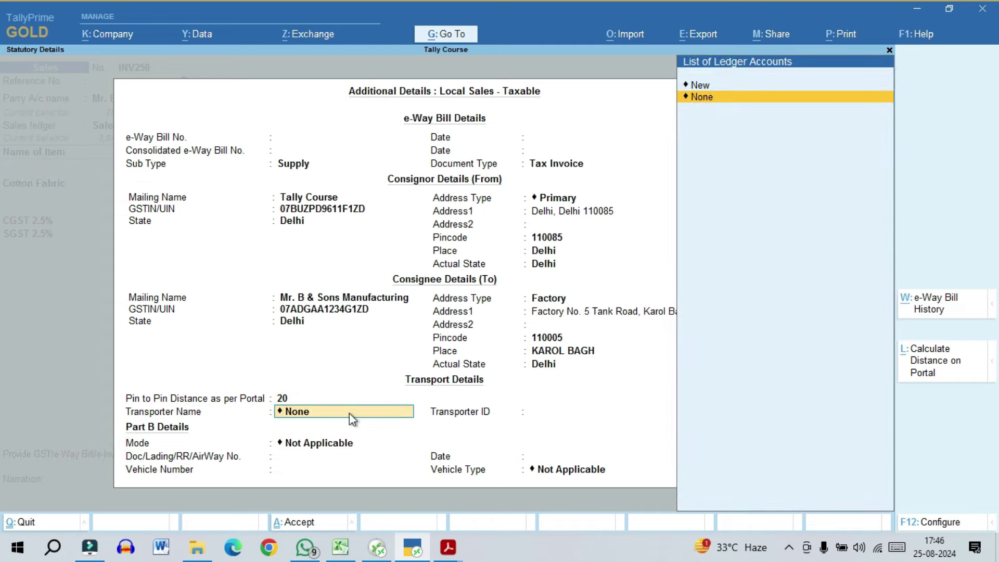
left_click(467, 411)
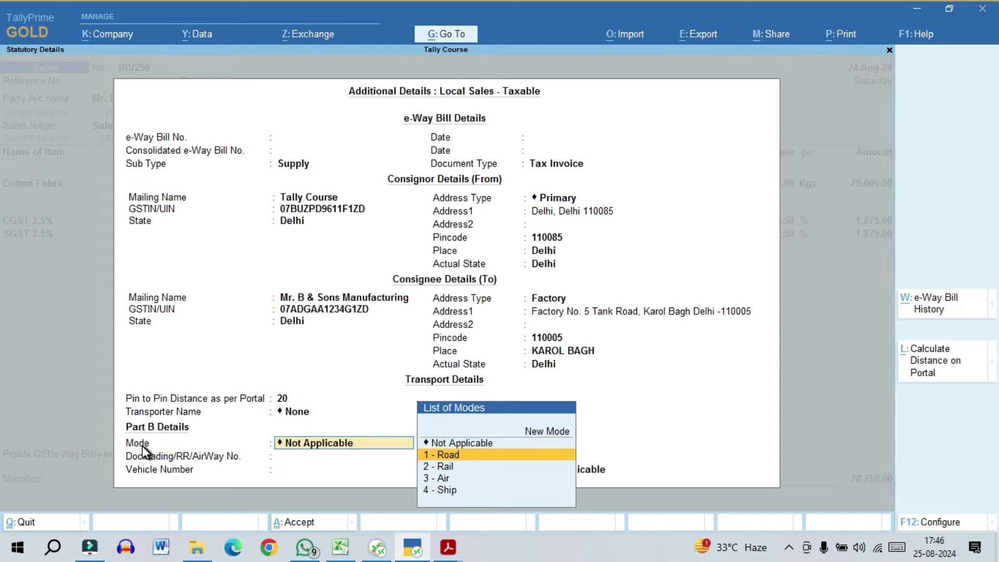
left_click(438, 457)
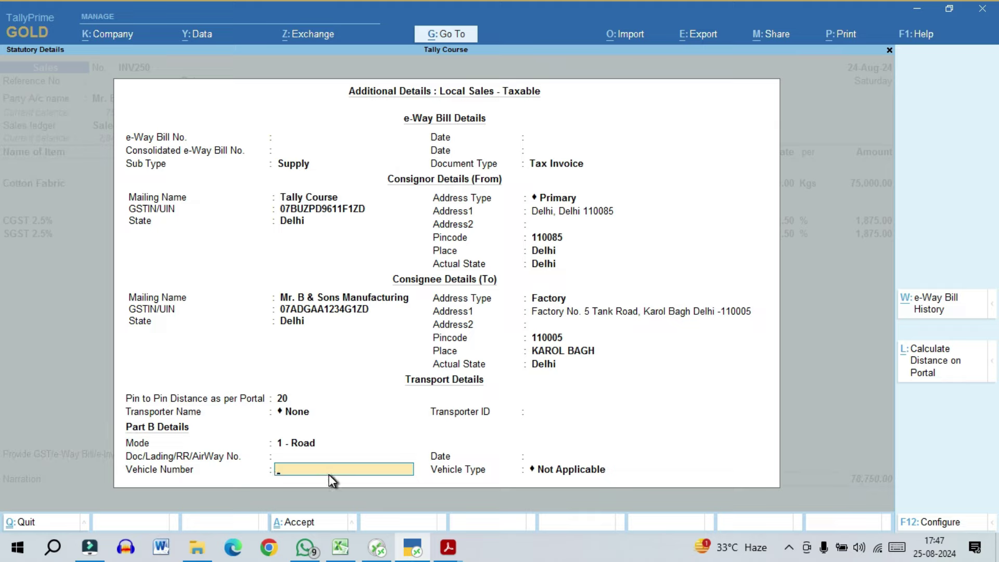
left_click(446, 475)
key("Down")
key("Down")
key("Return")
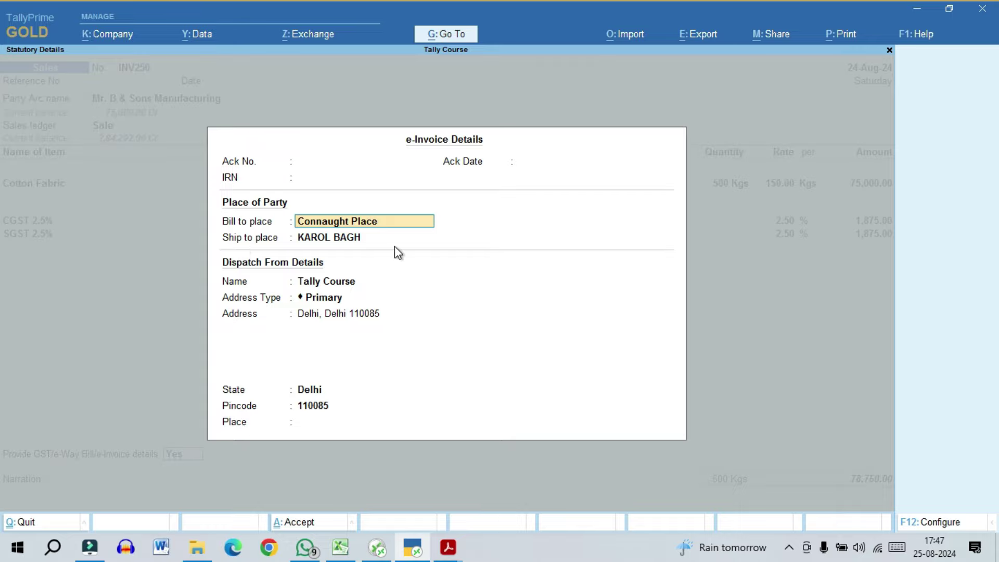
Step: Keep the prefilled bill-to and ship-to places and accept the e-Invoice details
key("Return")
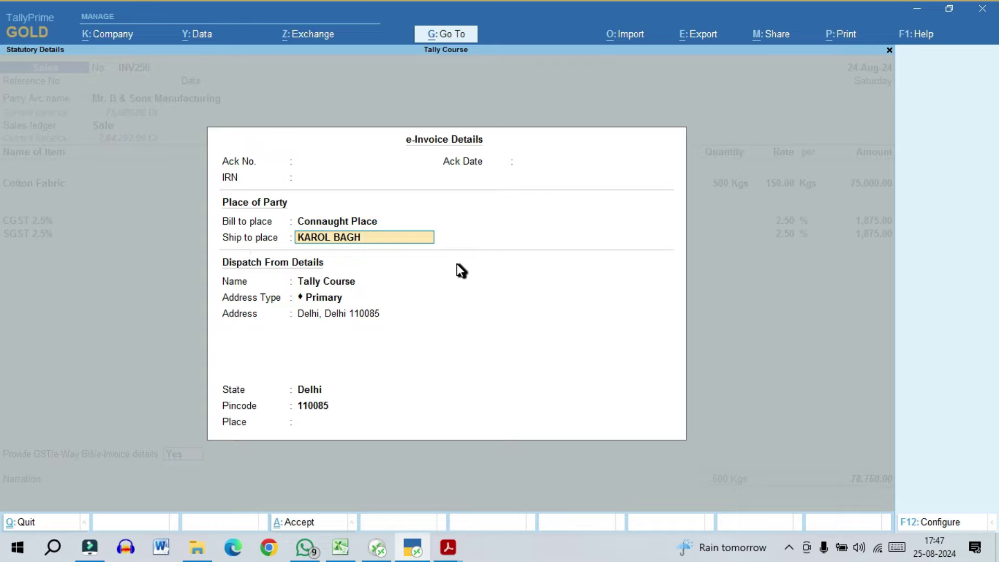
key("ctrl+a")
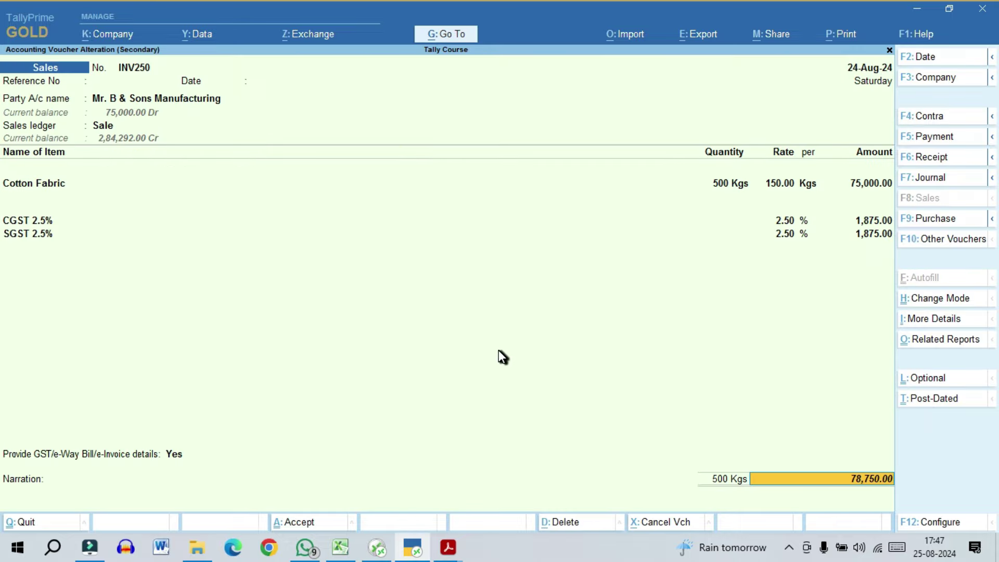
key("Return")
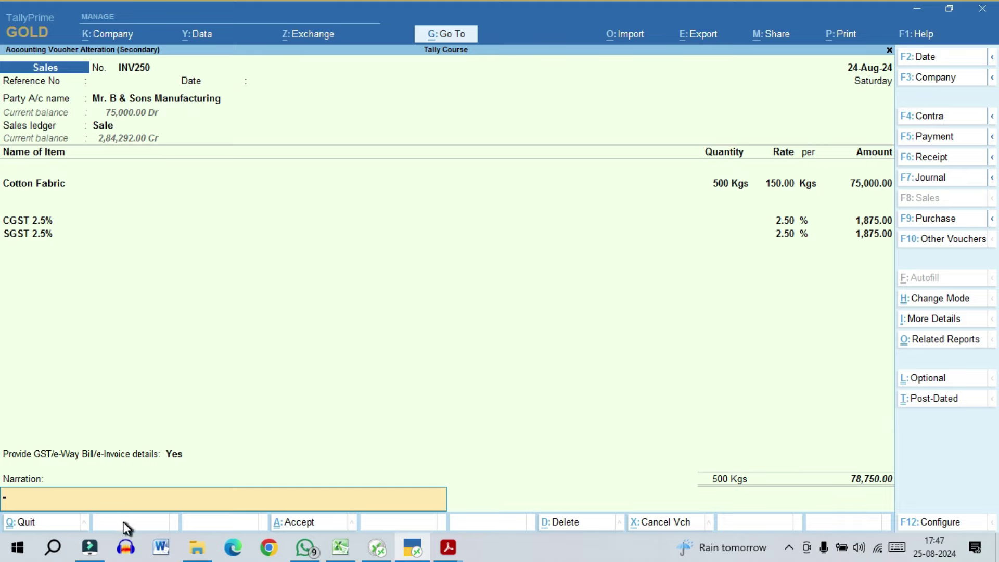
Step: Save the voucher with the narration "Being Sale" and agree to send its details for e-Invoice and e-Way Bill generation
type("Being Sale")
key("Return")
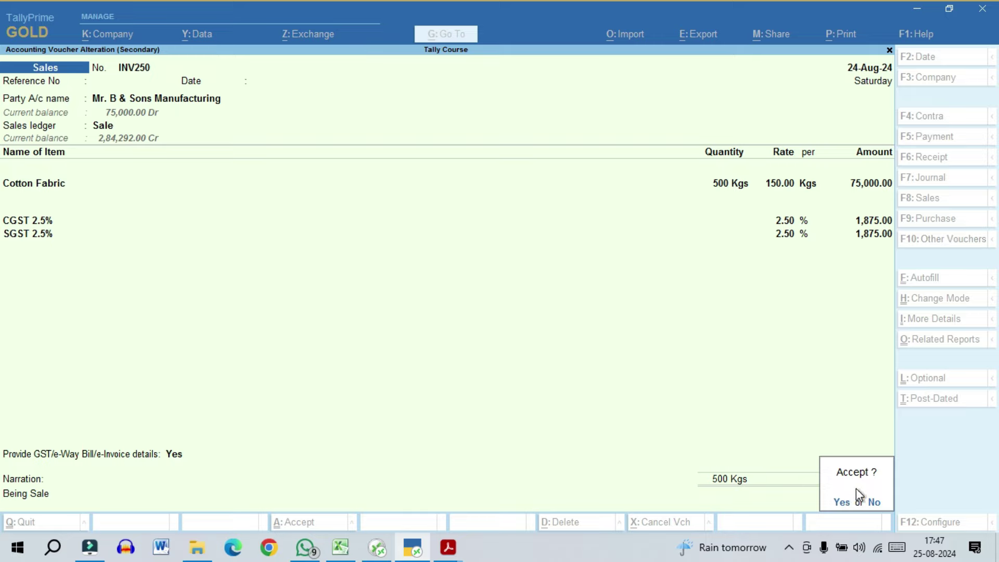
key("Return")
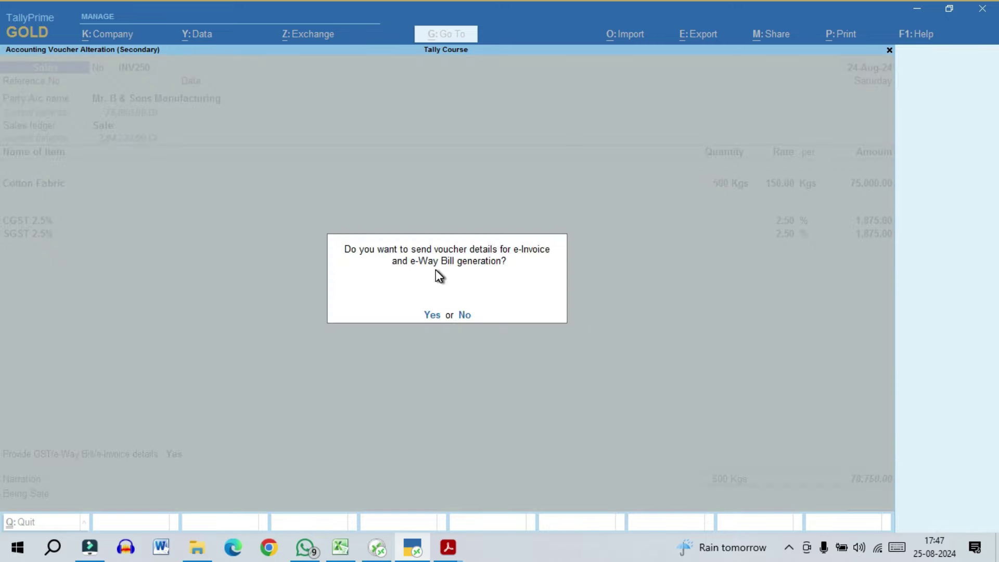
left_click(434, 321)
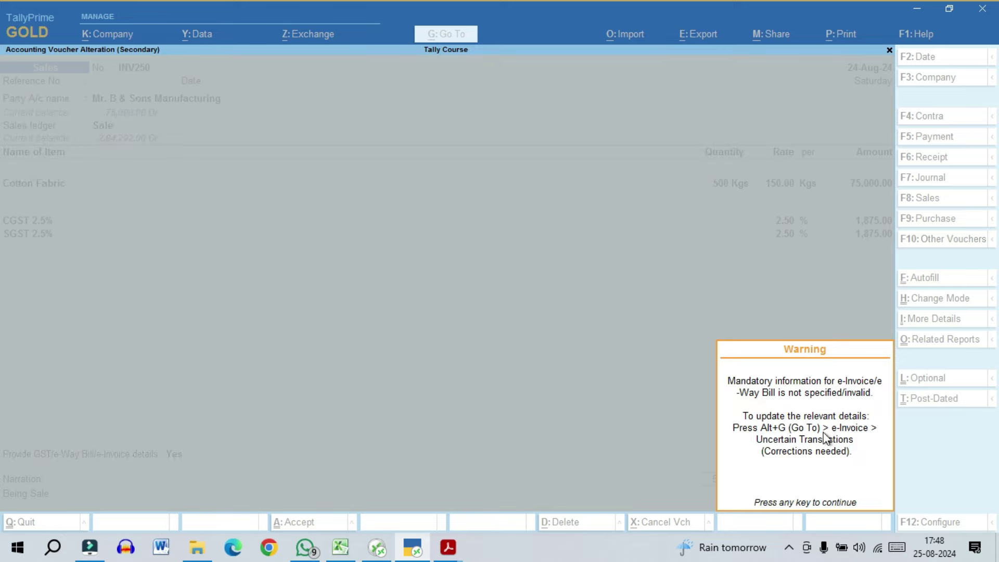
key("Return")
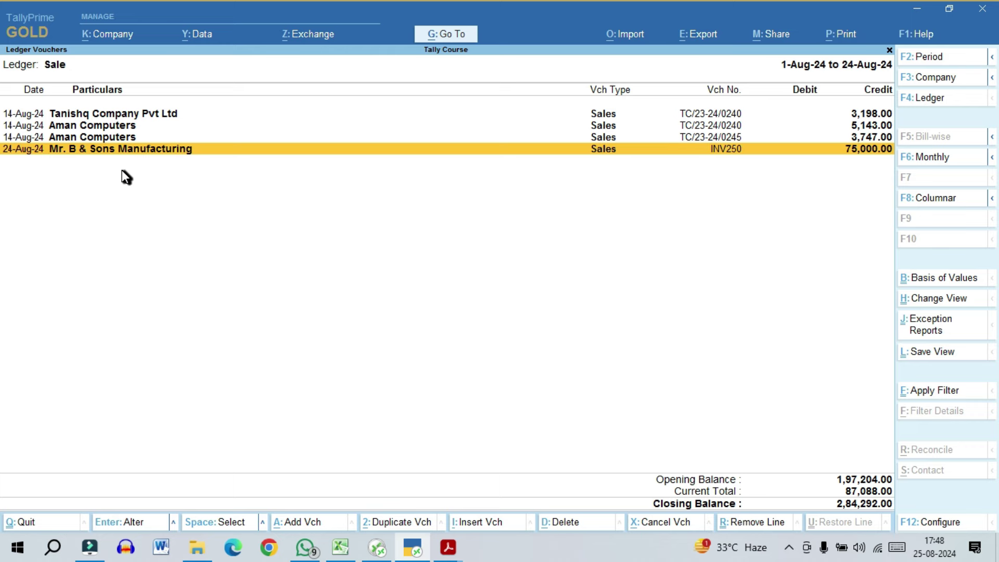
Step: Preview the printed tax invoice of sales voucher INV250 to check its consignee and buyer addresses
key("alt+p")
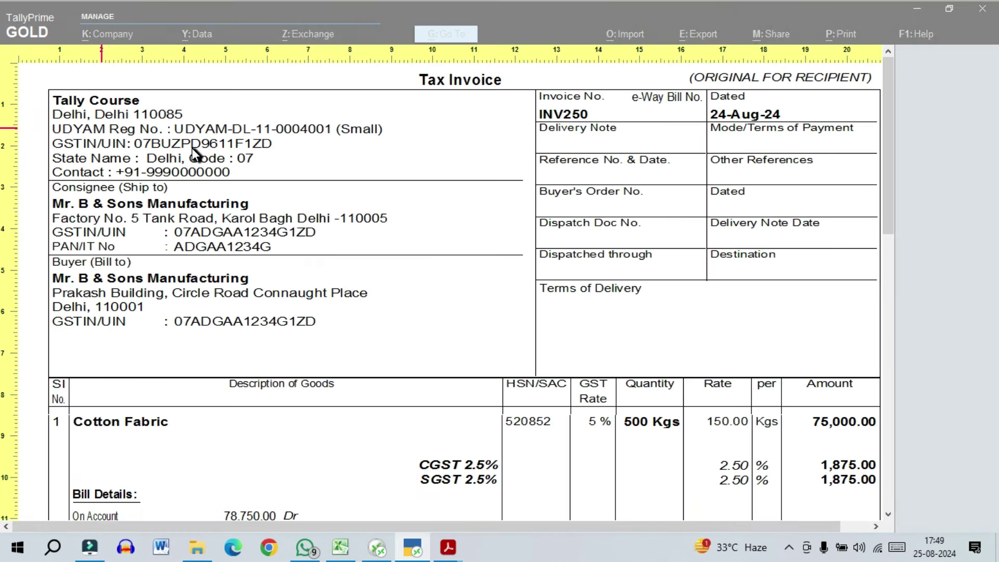